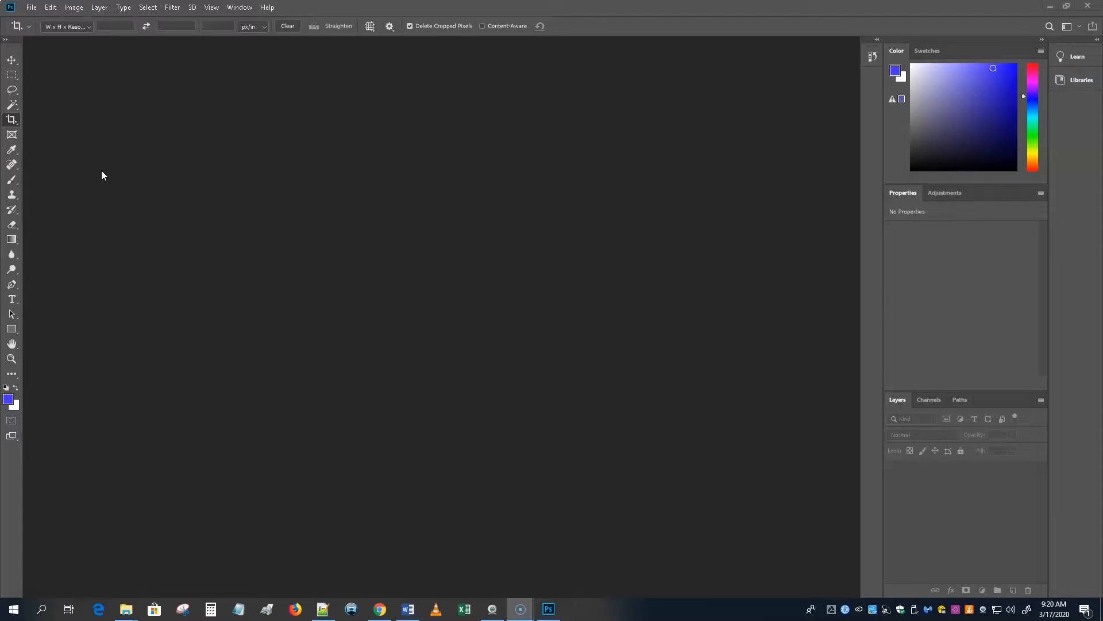
Start a new document and name it 2020, dismissing the calendar notification.
{"action": "left_click", "coordinate": [32, 7]}
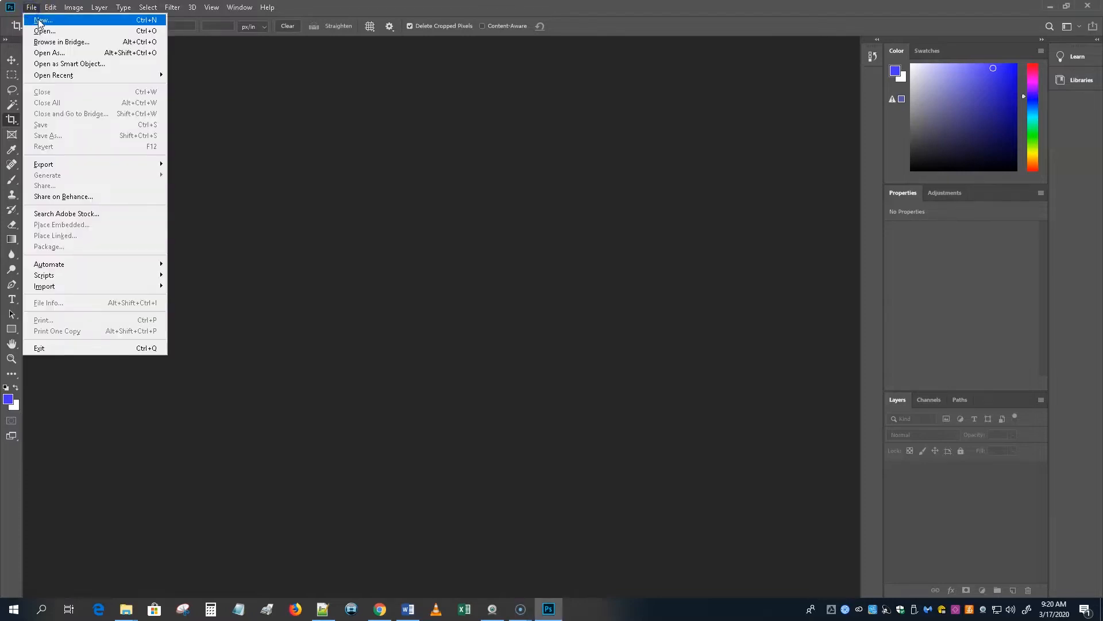
{"action": "left_click", "coordinate": [39, 21]}
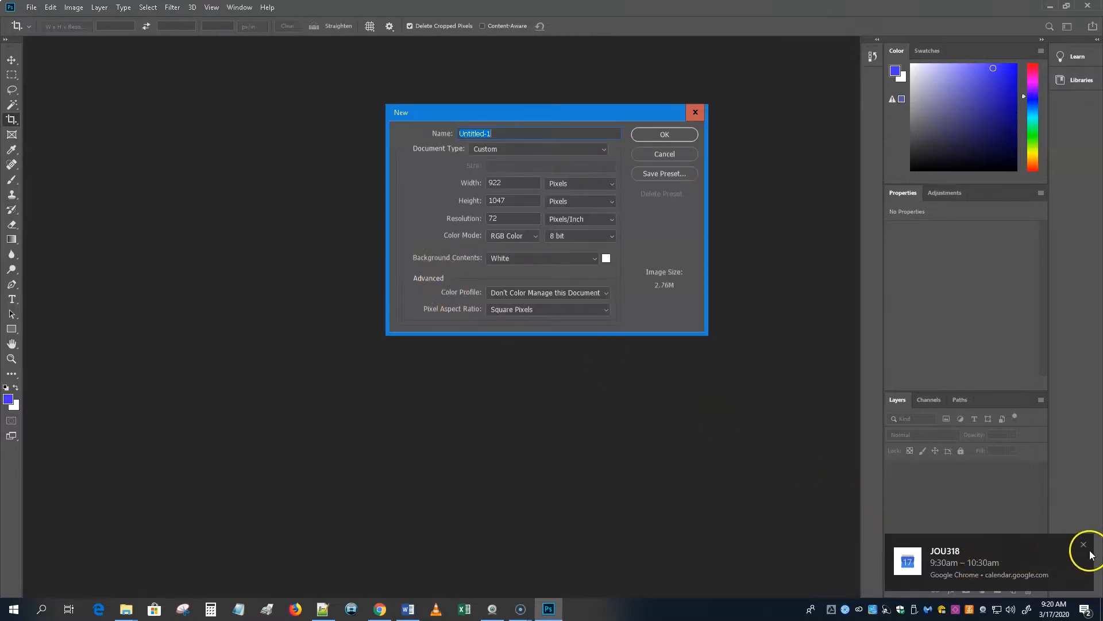
{"action": "left_click", "coordinate": [1083, 544]}
{"action": "left_click", "coordinate": [435, 264]}
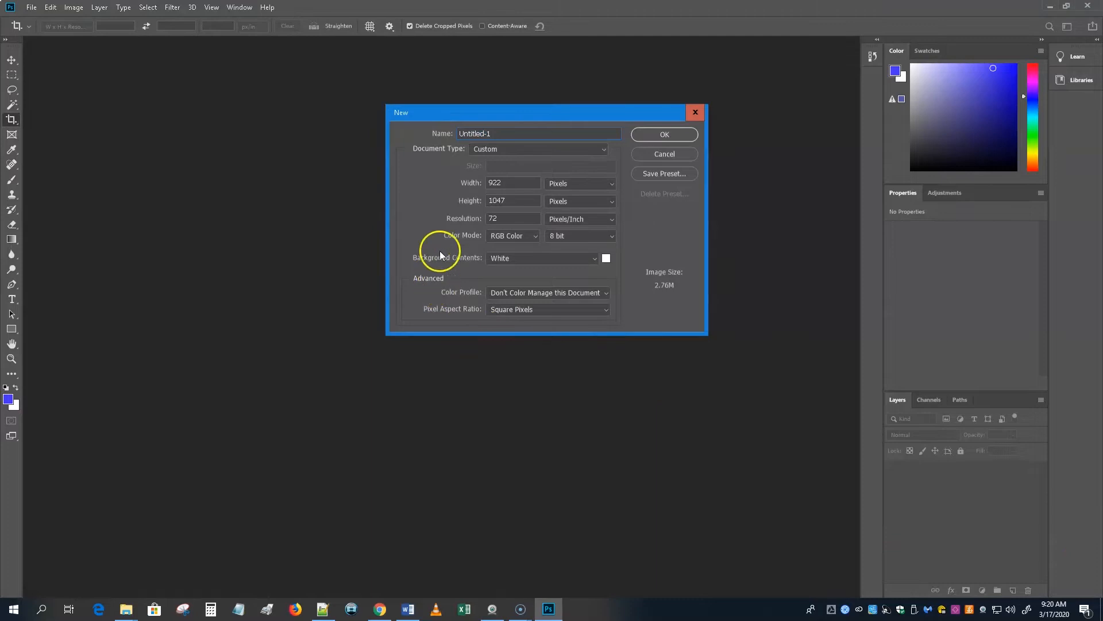
{"action": "left_click", "coordinate": [500, 132]}
{"action": "left_click_drag", "start_coordinate": [503, 132], "coordinate": [435, 135]}
{"action": "type", "text": "2020"}
Set the new document to 400 by 400 pixels with a transparent background and create it.
{"action": "left_click", "coordinate": [468, 182]}
{"action": "type", "text": "400"}
{"action": "left_click", "coordinate": [451, 200]}
{"action": "type", "text": "400"}
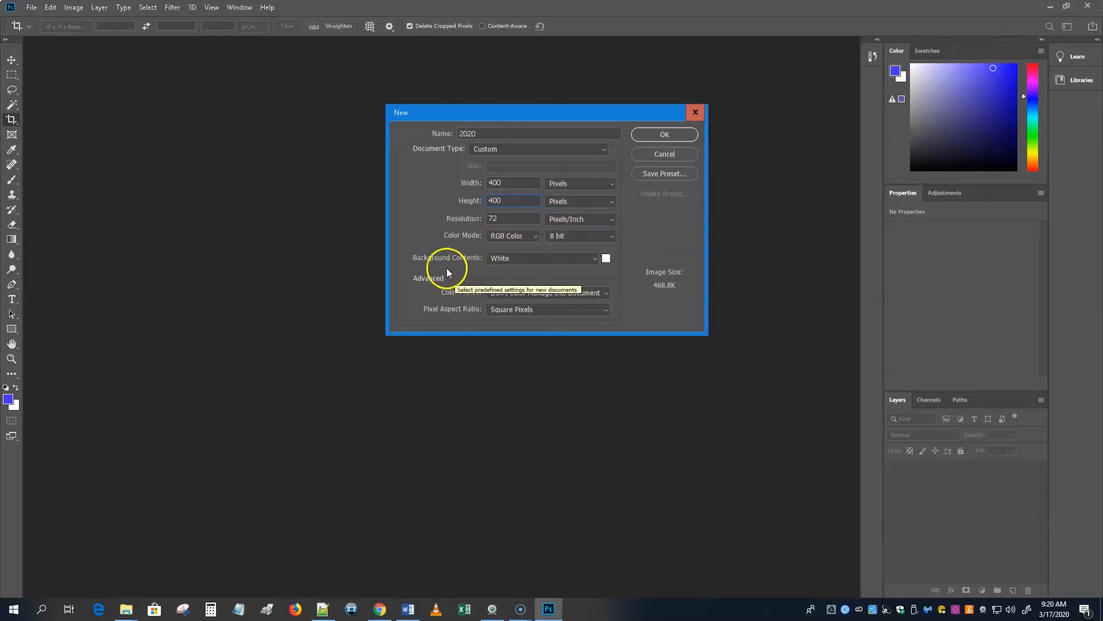
{"action": "left_click", "coordinate": [525, 257]}
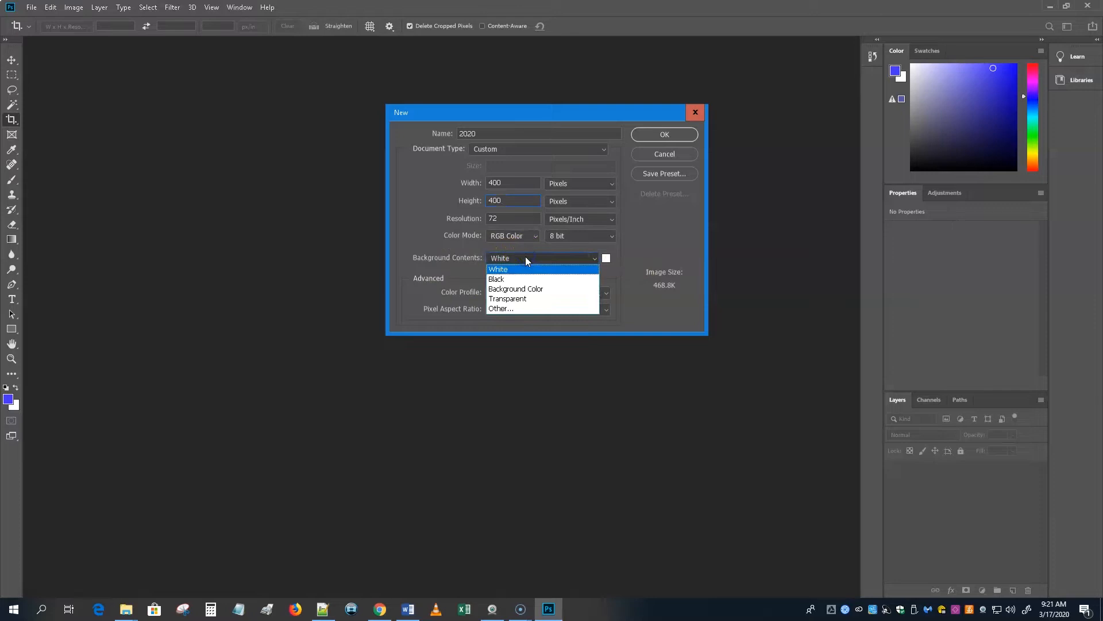
{"action": "left_click", "coordinate": [525, 298]}
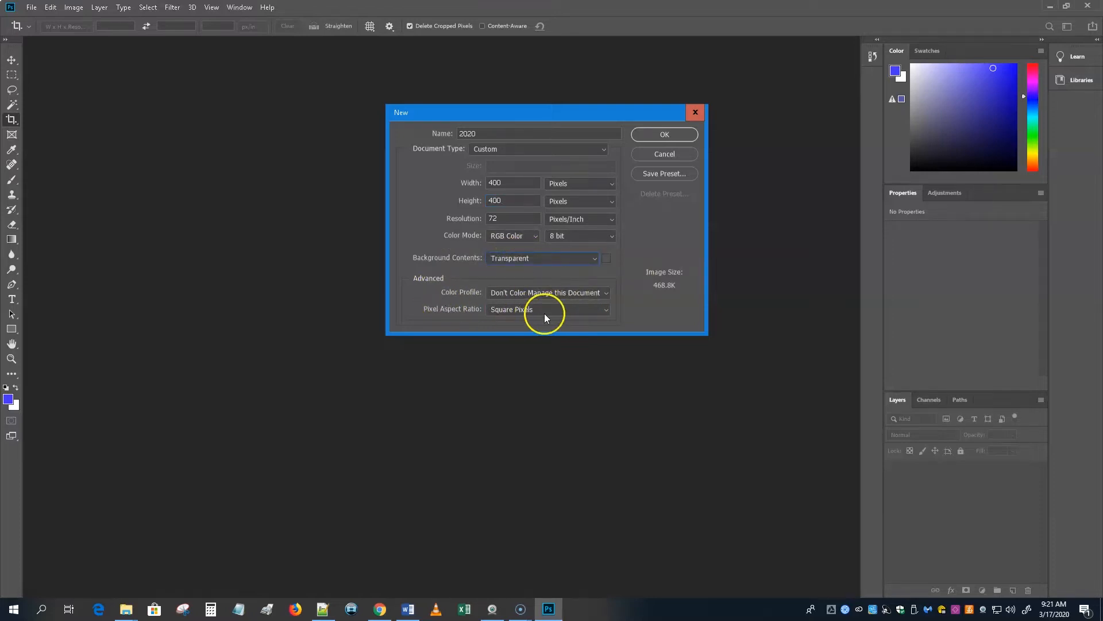
{"action": "left_click", "coordinate": [675, 135]}
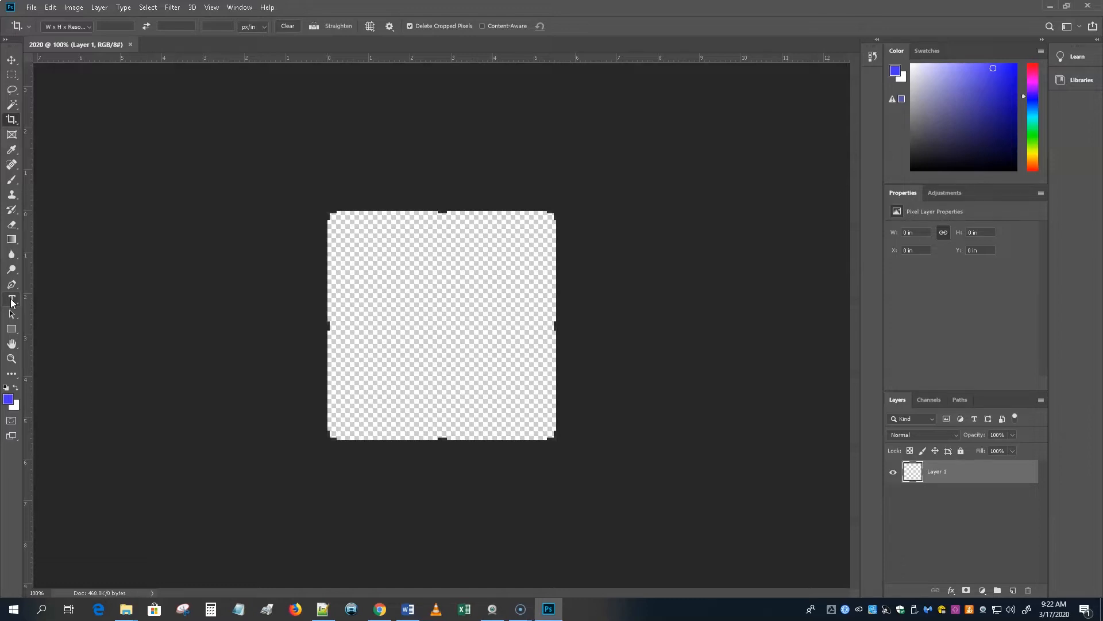
Set up the Type tool with the Matura MT Script Capitals font at 72 pt.
{"action": "left_click", "coordinate": [12, 299]}
{"action": "left_click", "coordinate": [436, 26]}
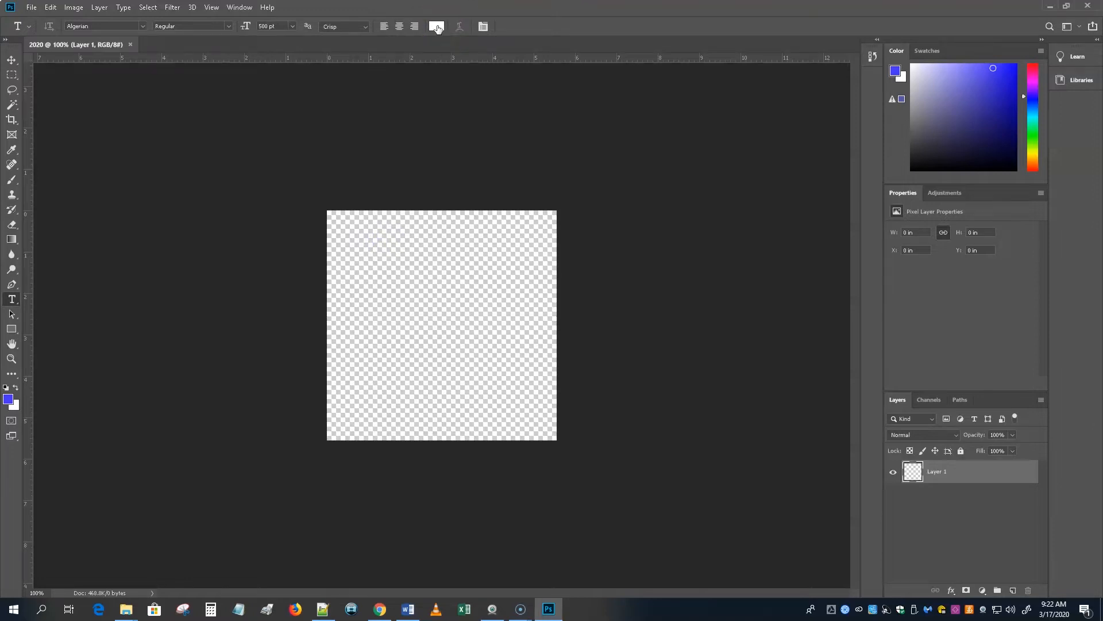
{"action": "left_click", "coordinate": [438, 27]}
{"action": "left_click", "coordinate": [293, 26]}
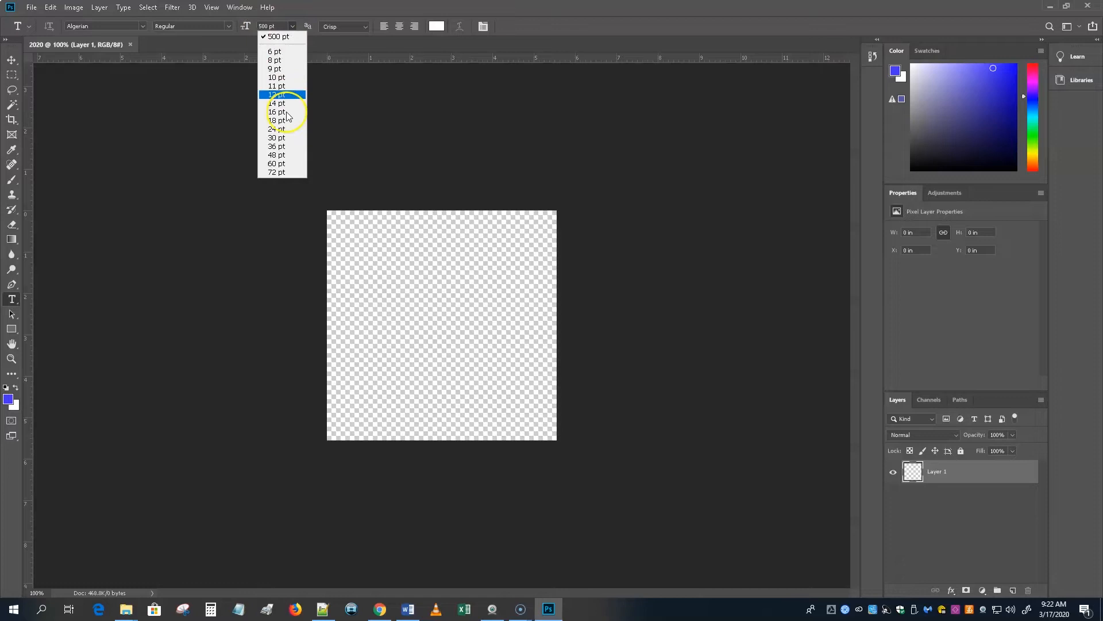
{"action": "left_click", "coordinate": [288, 171]}
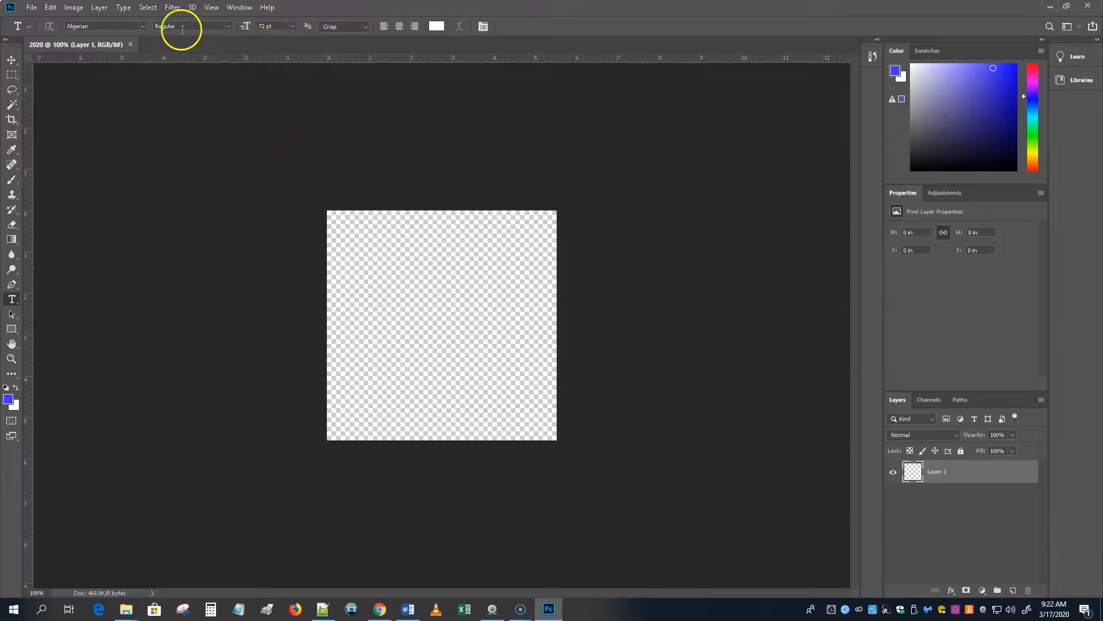
{"action": "left_click", "coordinate": [142, 25]}
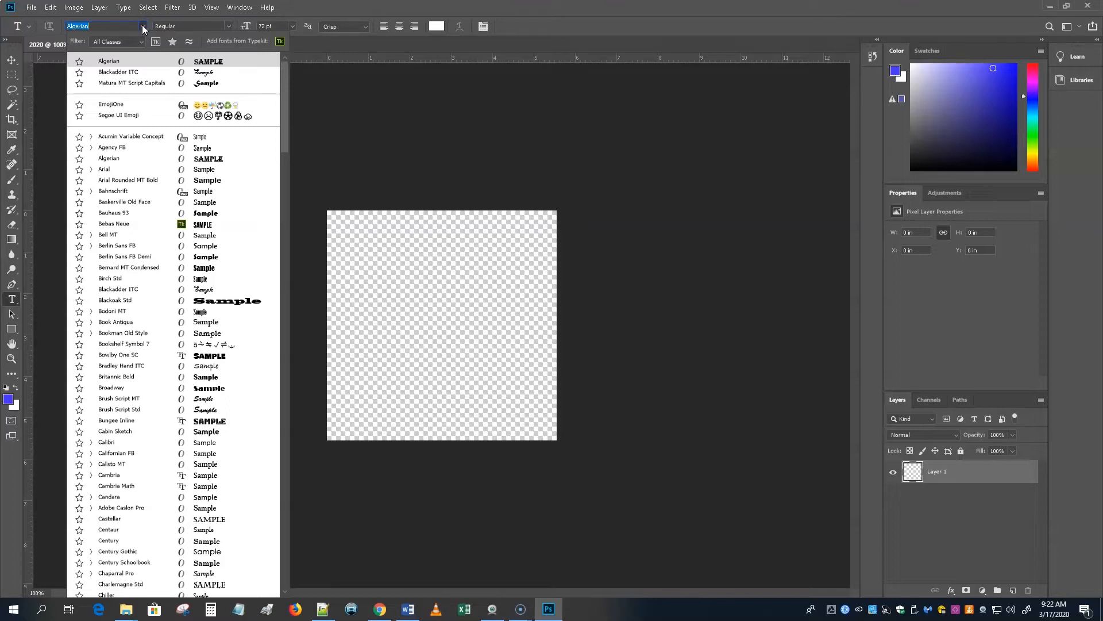
{"action": "left_click", "coordinate": [133, 85]}
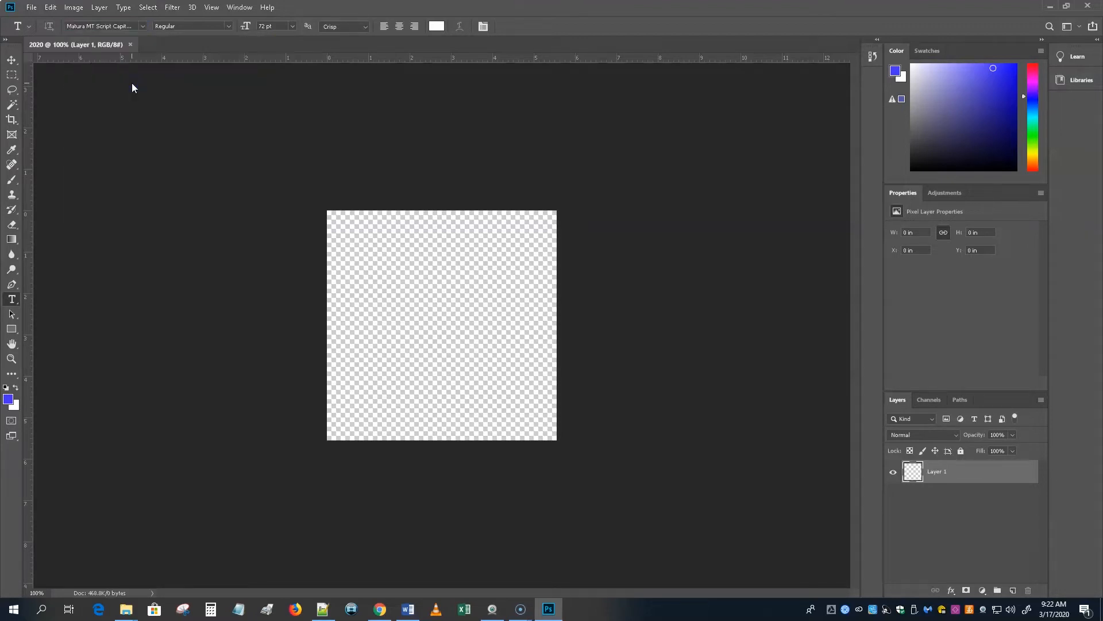
Place text near the canvas's upper-left area, replace the placeholder with an asterisk and set its size to 300 pt.
{"action": "left_click", "coordinate": [361, 248]}
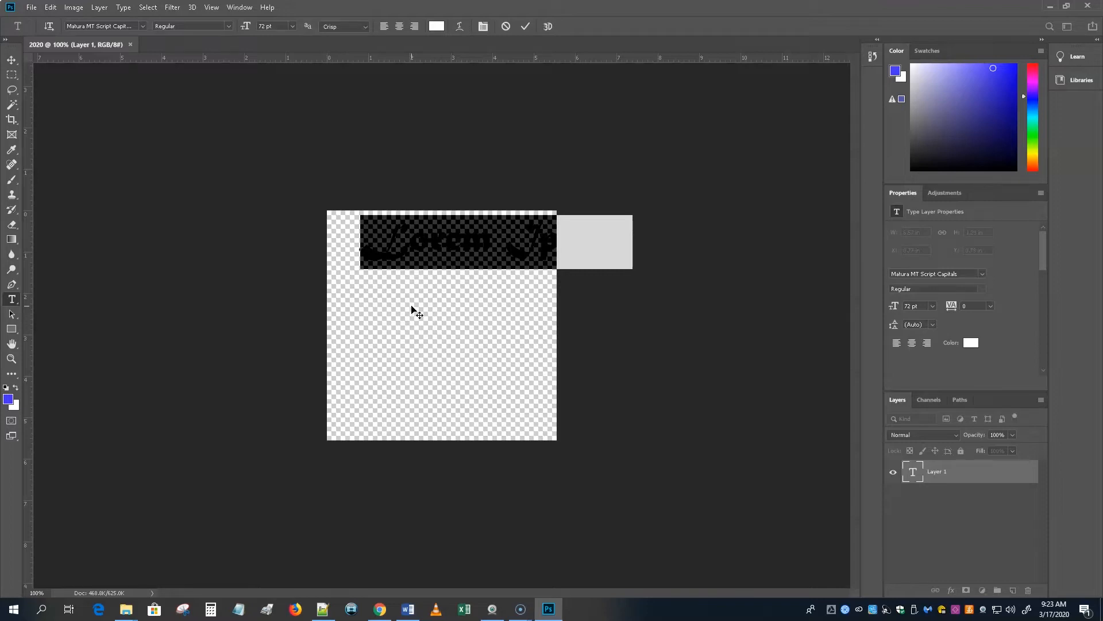
{"action": "key", "text": "BackSpace"}
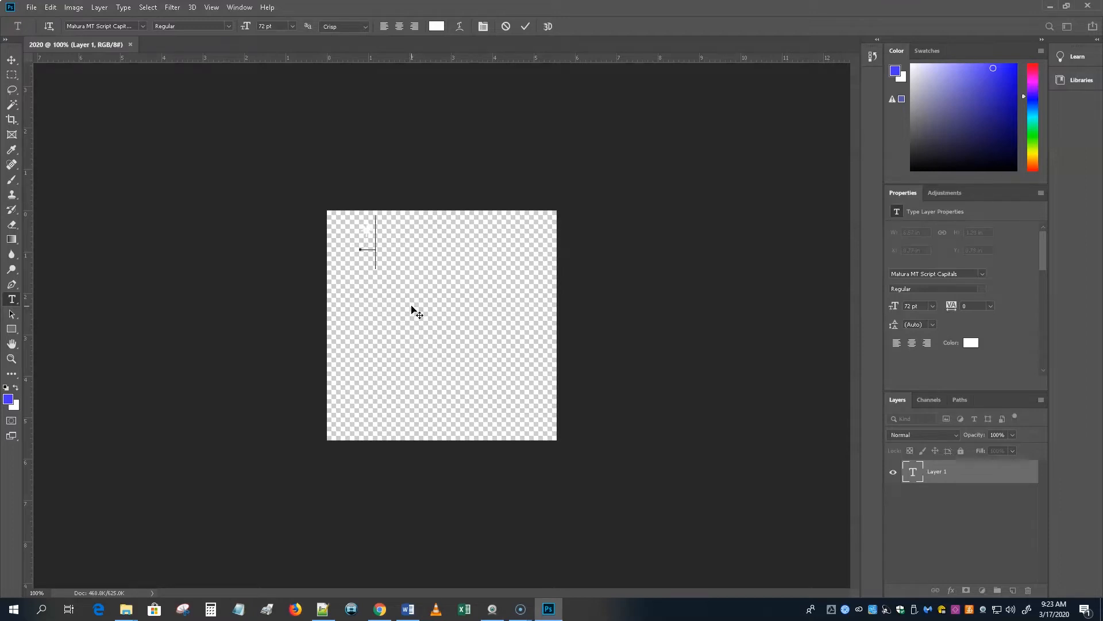
{"action": "key", "text": "ctrl+a"}
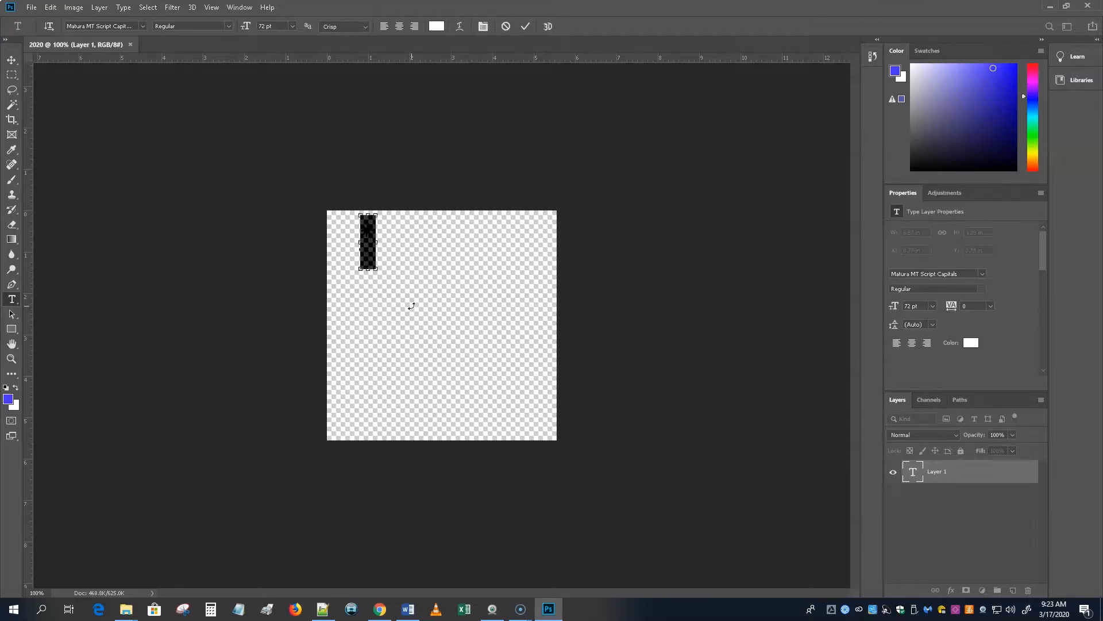
{"action": "left_click", "coordinate": [290, 27]}
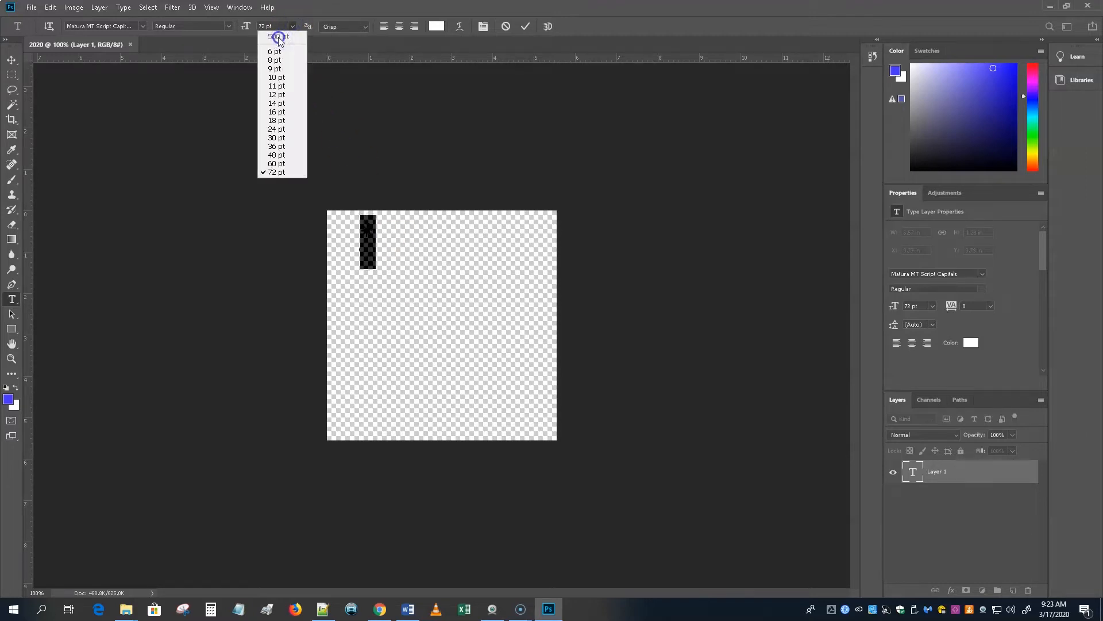
{"action": "left_click", "coordinate": [278, 25]}
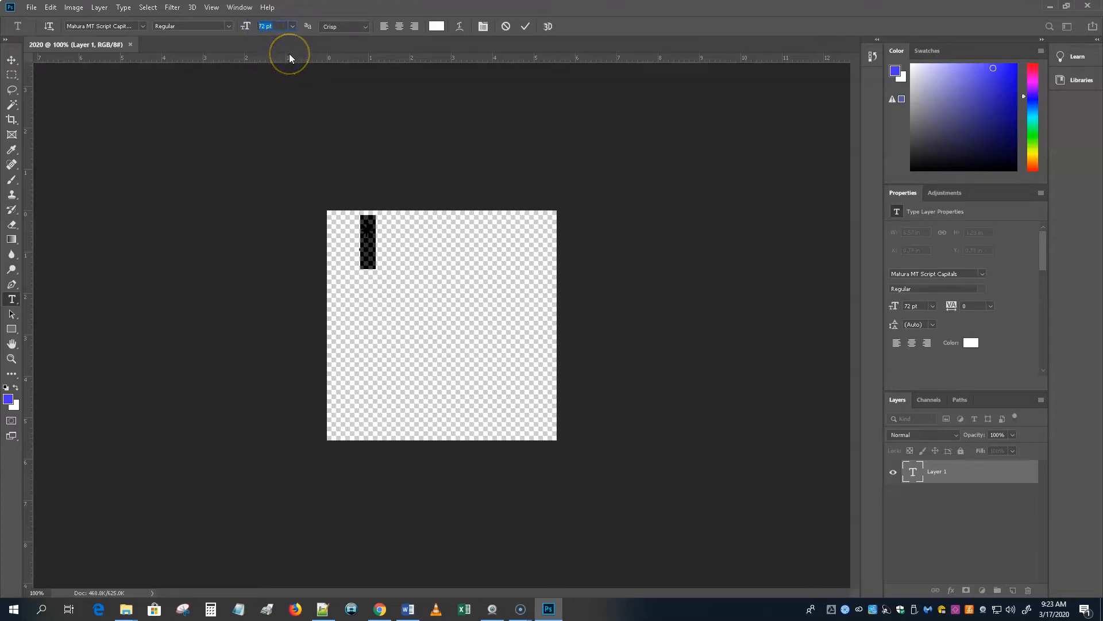
{"action": "key", "text": "Return"}
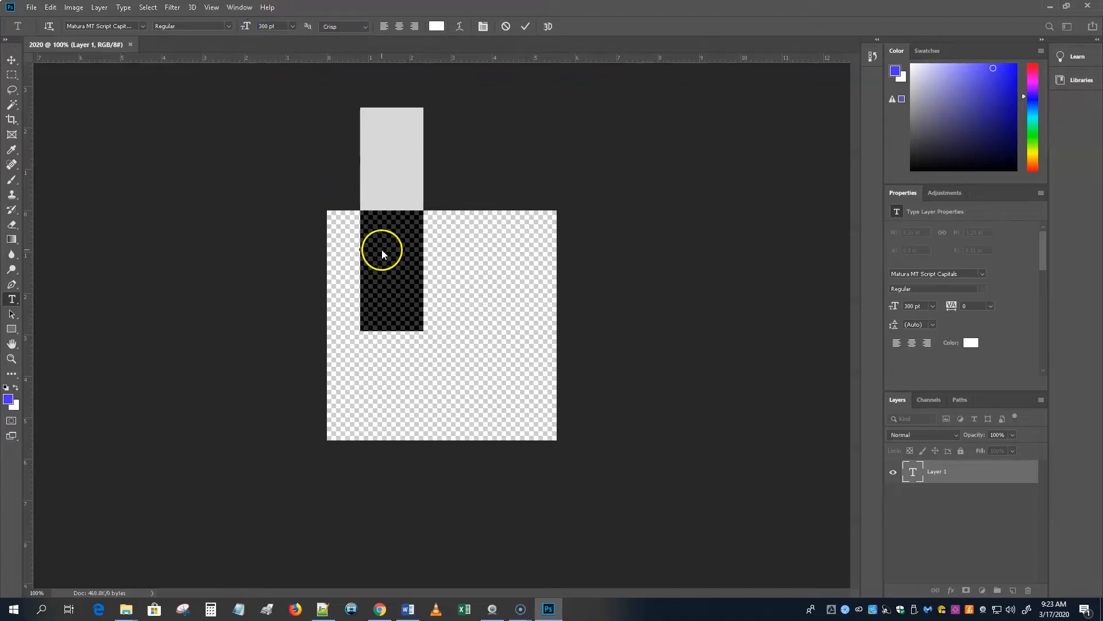
{"action": "left_click", "coordinate": [392, 297]}
Try to grab the asterisk text on the canvas with the Move tool.
{"action": "left_click", "coordinate": [11, 60]}
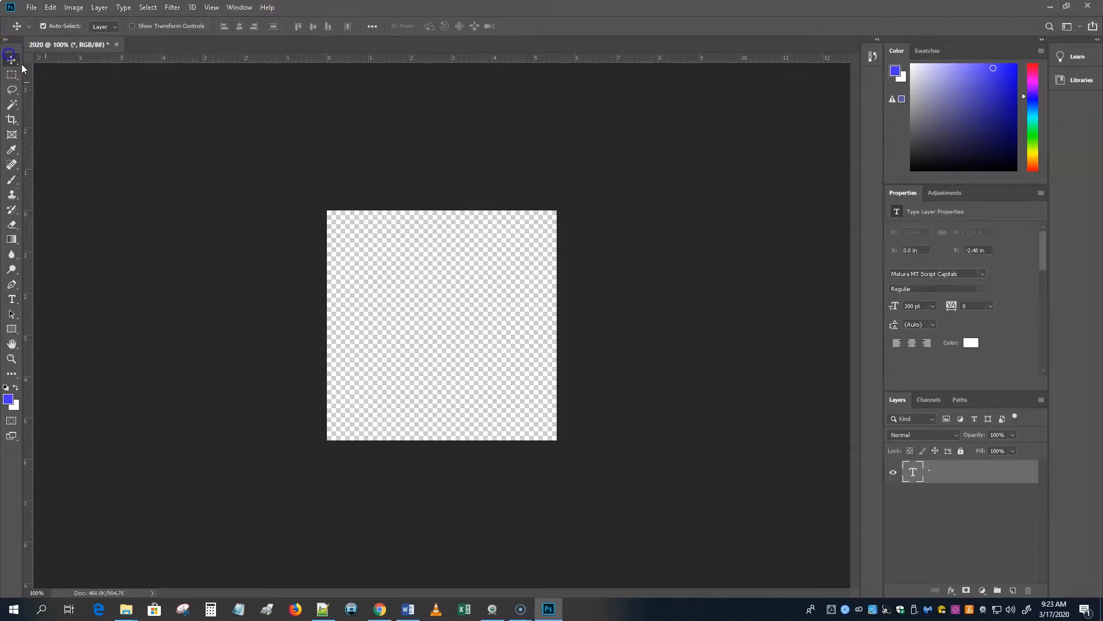
{"action": "left_click", "coordinate": [397, 276]}
{"action": "left_click", "coordinate": [360, 188]}
{"action": "left_click", "coordinate": [395, 314]}
{"action": "left_click", "coordinate": [478, 340]}
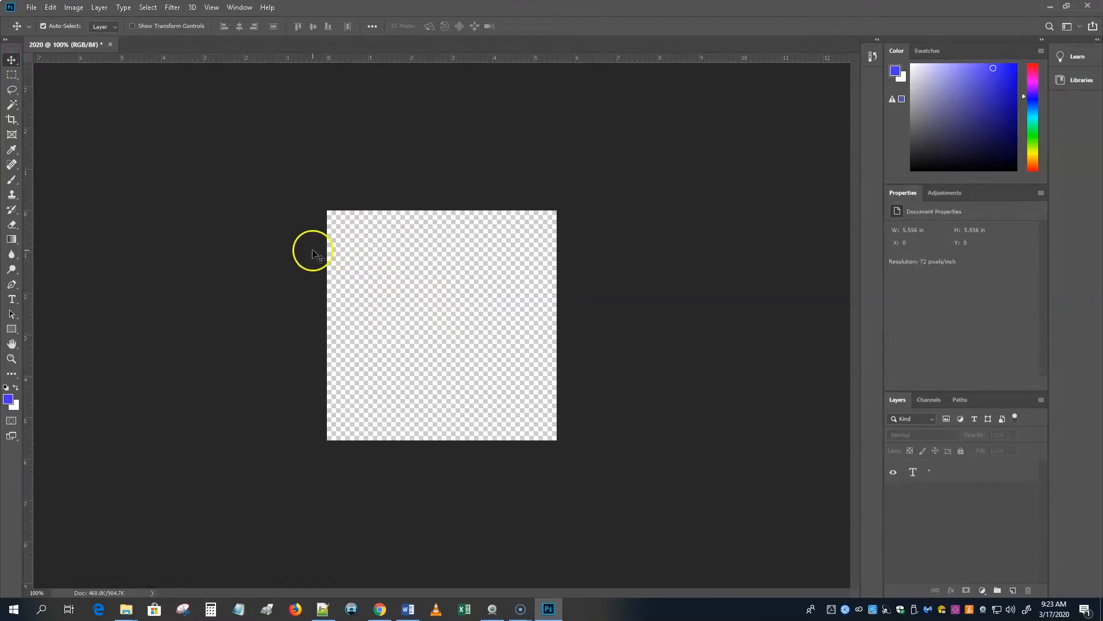
Reopen the text layer for editing and make it read J**.
{"action": "left_click", "coordinate": [12, 299]}
{"action": "left_click", "coordinate": [362, 272]}
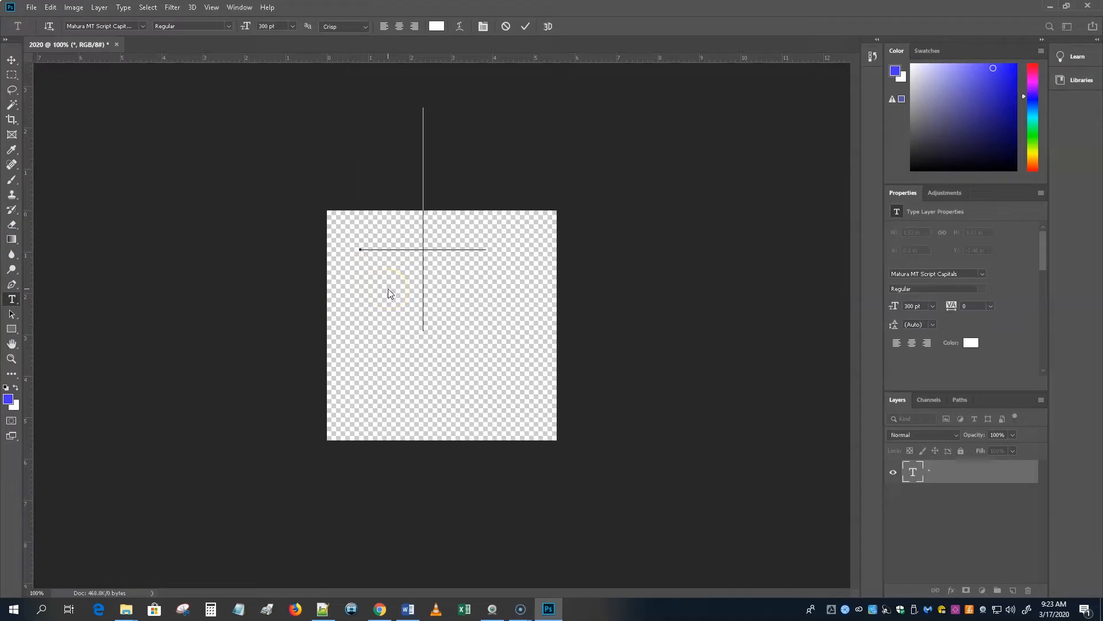
{"action": "left_click", "coordinate": [140, 150]}
Move the J** text down so its characters fall within the canvas.
{"action": "left_click", "coordinate": [12, 58]}
{"action": "left_click_drag", "start_coordinate": [421, 249], "coordinate": [490, 352]}
{"action": "left_click", "coordinate": [171, 483]}
{"action": "left_click", "coordinate": [7, 595]}
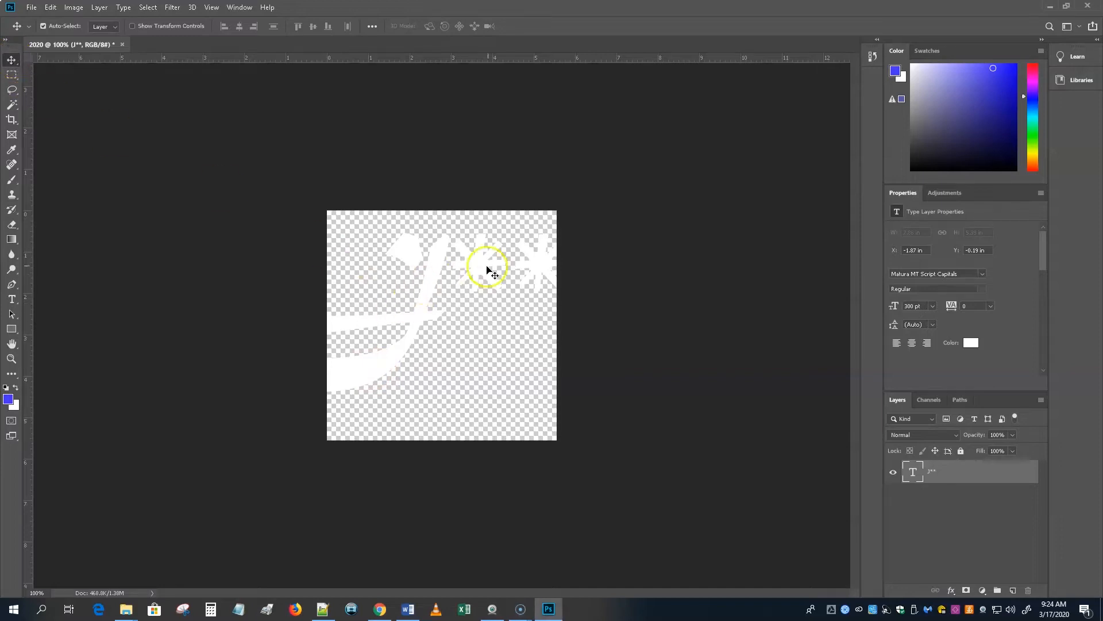
{"action": "left_click_drag", "start_coordinate": [365, 369], "coordinate": [382, 337]}
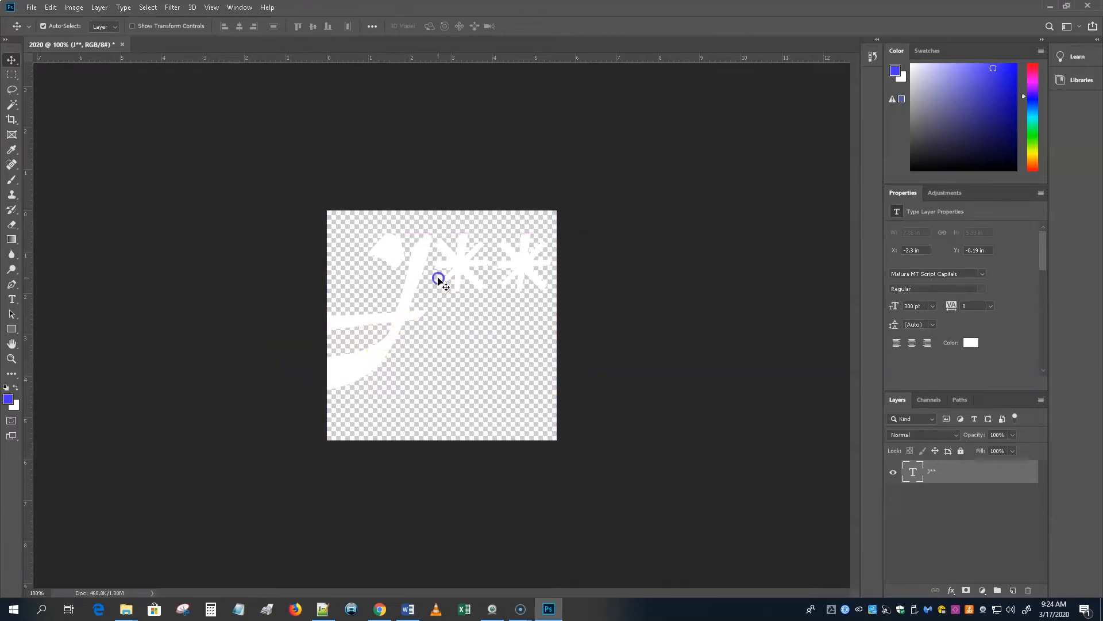
Delete the two asterisks after the J and move the whole letter onto the canvas.
{"action": "double_click", "coordinate": [438, 277]}
{"action": "left_click", "coordinate": [440, 273]}
{"action": "left_click_drag", "start_coordinate": [438, 268], "coordinate": [542, 268]}
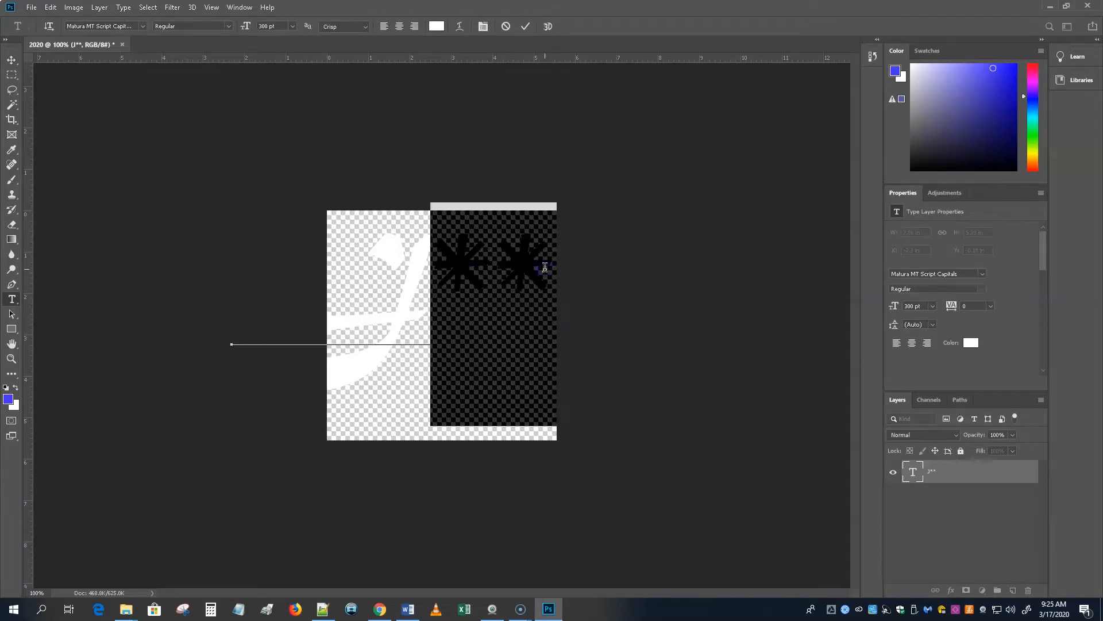
{"action": "key", "text": "BackSpace"}
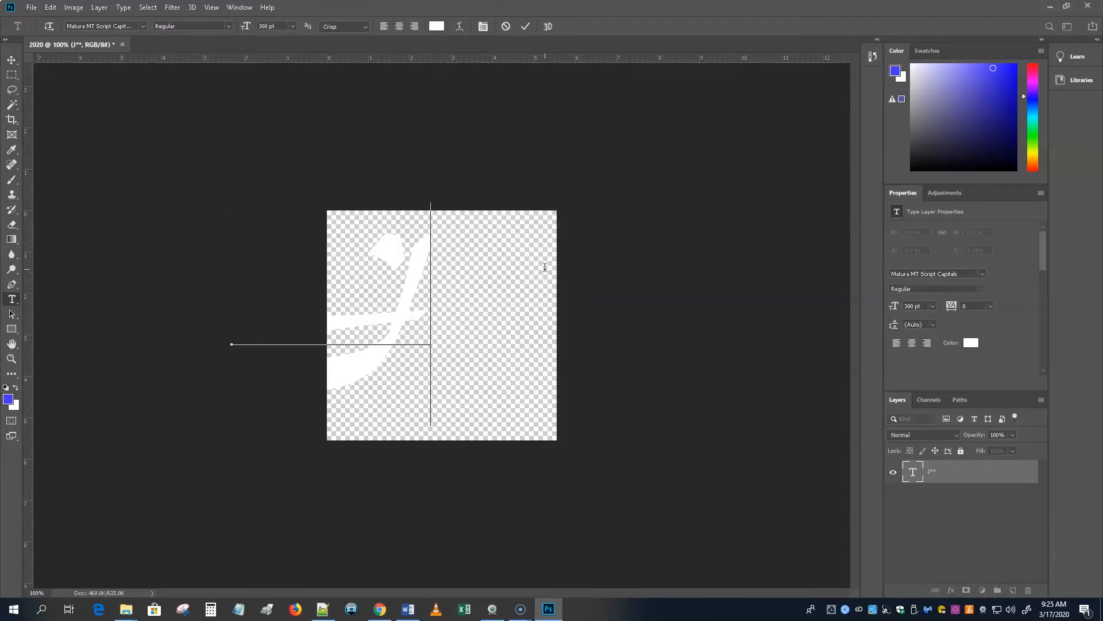
{"action": "left_click", "coordinate": [12, 60]}
{"action": "left_click_drag", "start_coordinate": [396, 318], "coordinate": [503, 299]}
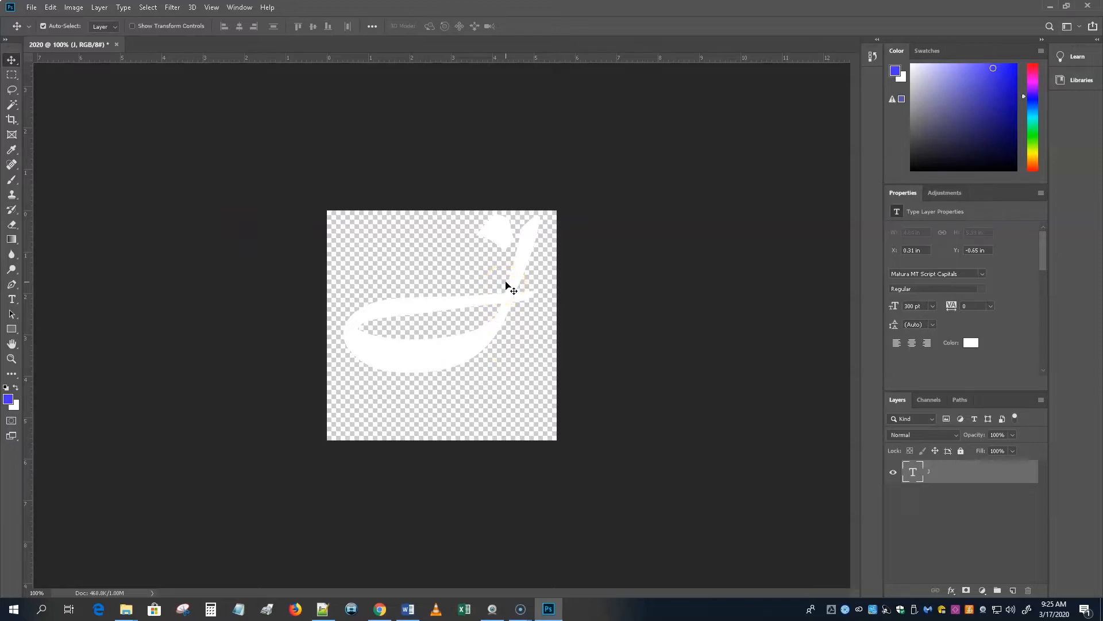
Free Transform the letter J to about 115% so it spans the canvas width.
{"action": "left_click", "coordinate": [51, 7]}
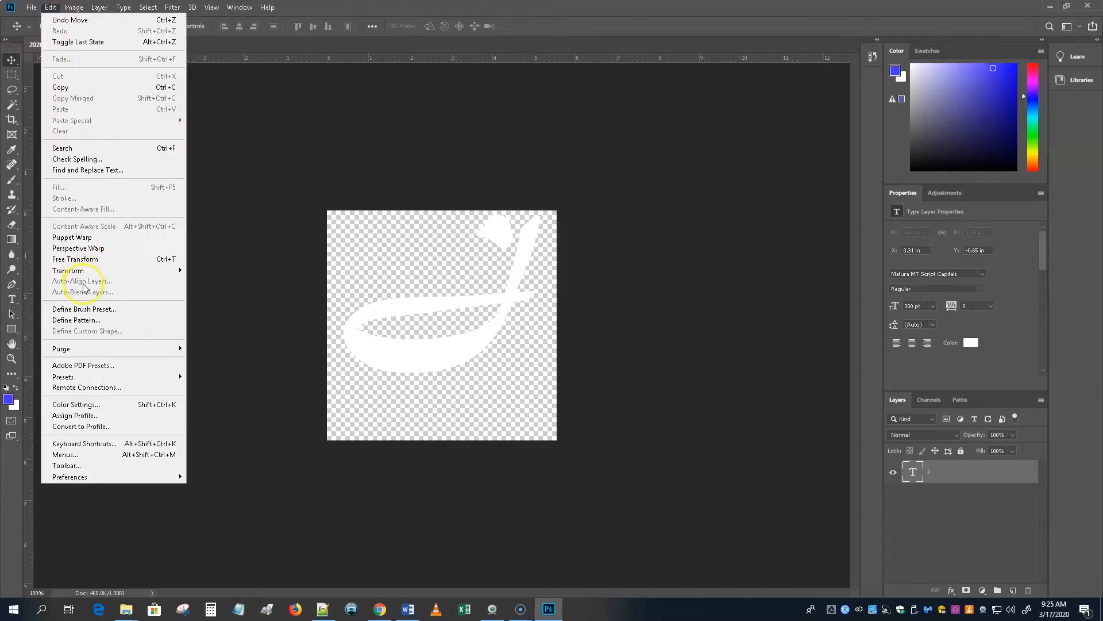
{"action": "left_click", "coordinate": [85, 260]}
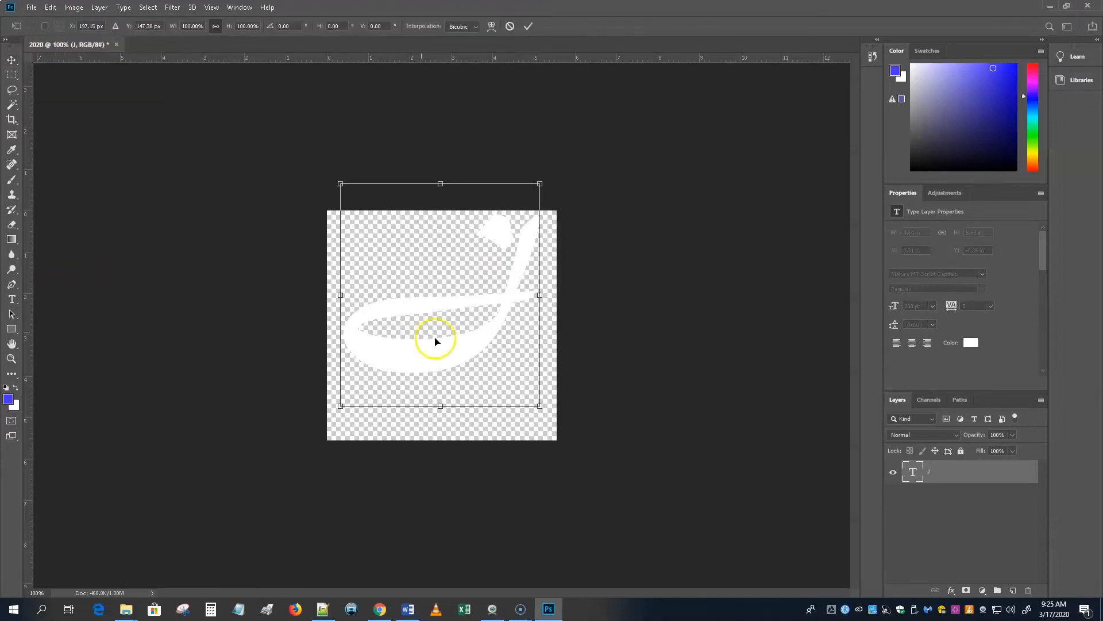
{"action": "mouse_move", "coordinate": [440, 406]}
{"action": "left_mouse_down"}
{"action": "mouse_move", "coordinate": [440, 441]}
{"action": "mouse_move", "coordinate": [444, 427]}
{"action": "left_mouse_up"}
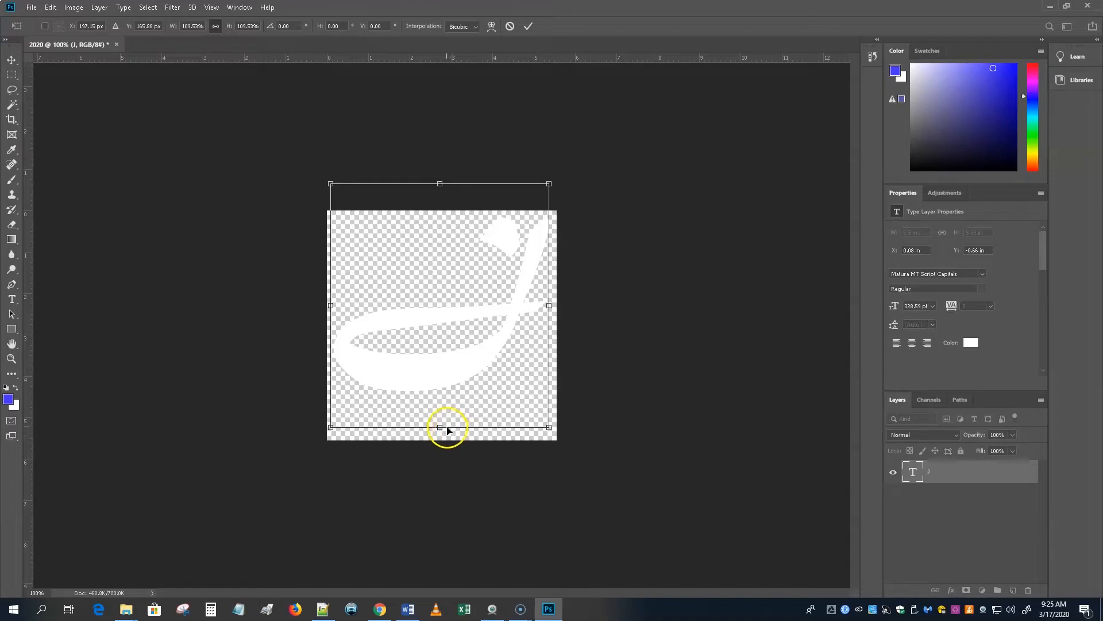
{"action": "left_click", "coordinate": [440, 427]}
{"action": "left_click_drag", "start_coordinate": [332, 309], "coordinate": [361, 304]}
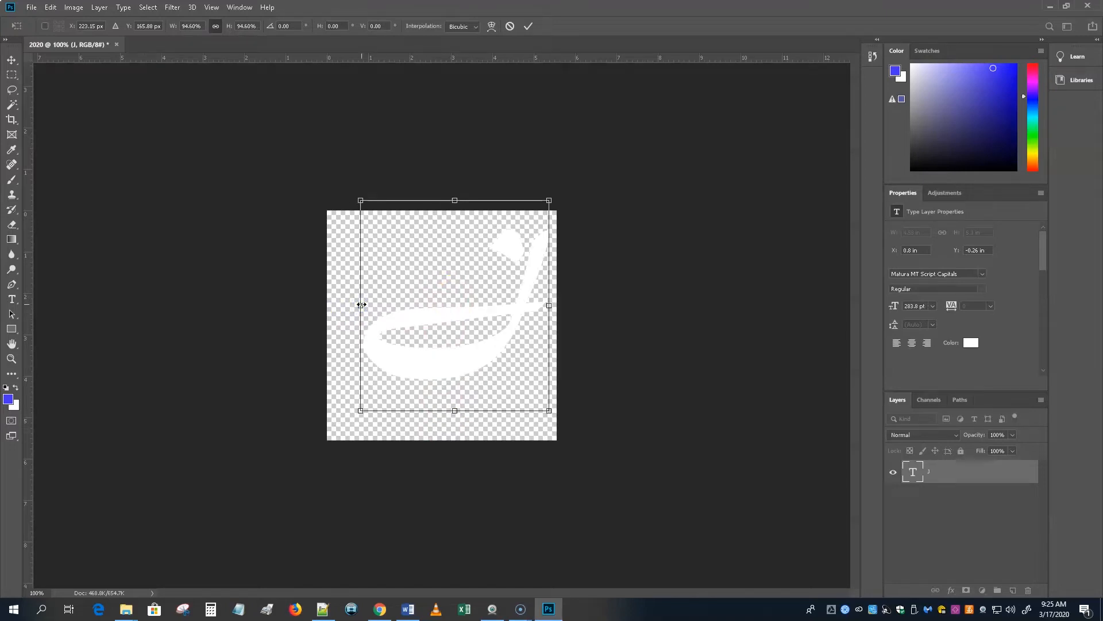
{"action": "left_click_drag", "start_coordinate": [455, 200], "coordinate": [454, 186]}
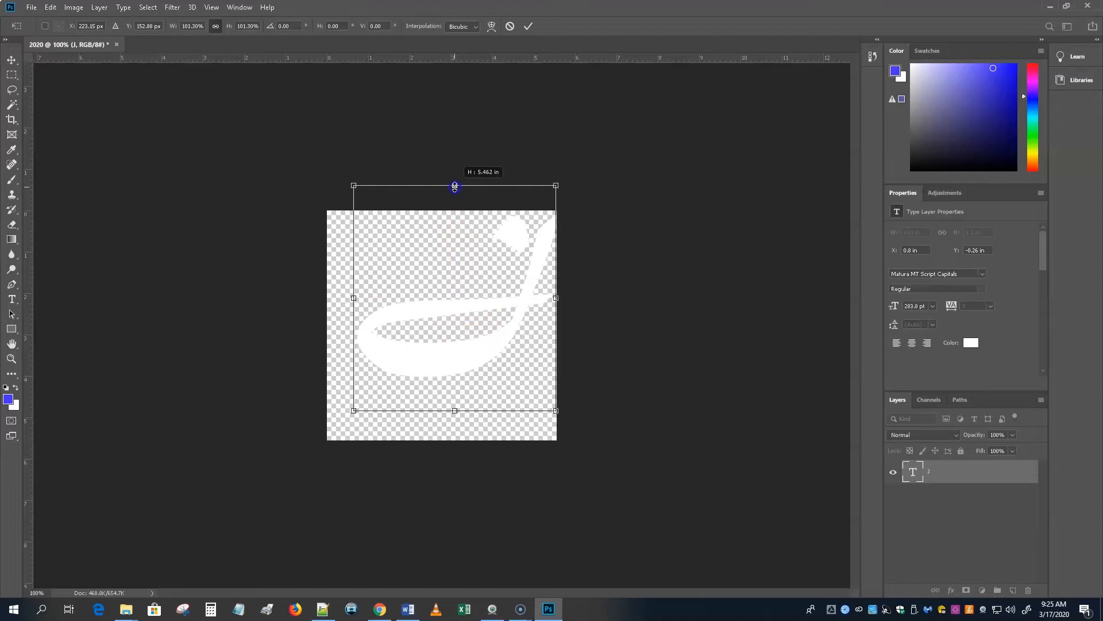
{"action": "left_click_drag", "start_coordinate": [512, 315], "coordinate": [484, 322]}
{"action": "left_click_drag", "start_coordinate": [525, 414], "coordinate": [552, 442]}
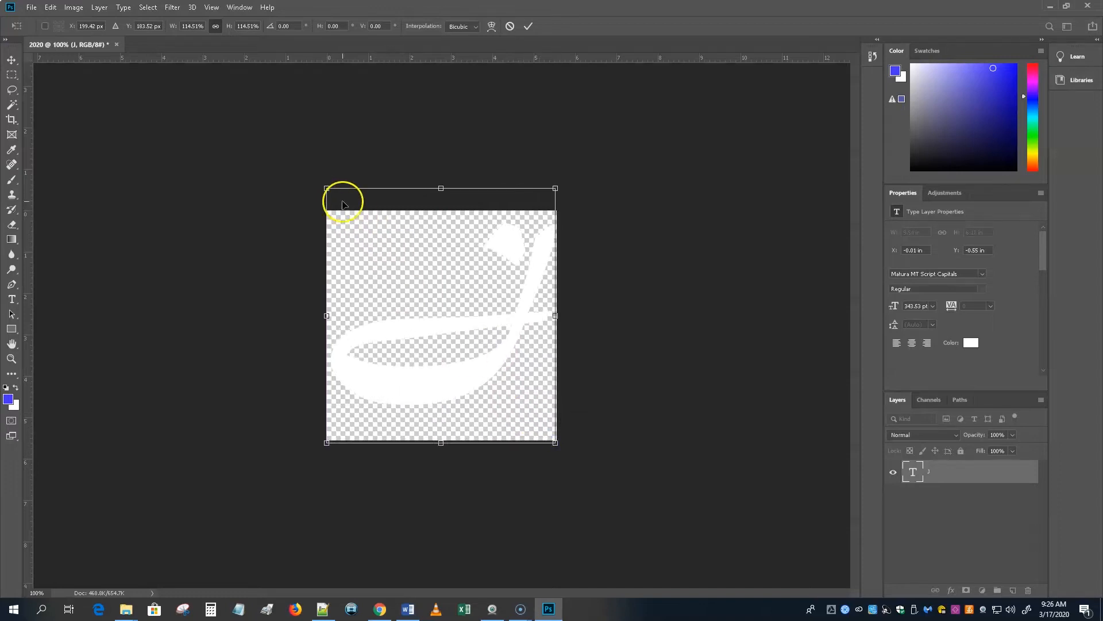
Shift the enlarged J slightly lower and nudge it horizontally to fit within the canvas.
{"action": "left_click_drag", "start_coordinate": [524, 320], "coordinate": [518, 323]}
{"action": "key", "text": "Right"}
{"action": "key", "text": "Right"}
{"action": "key", "text": "Right"}
{"action": "key", "text": "Right"}
{"action": "key", "text": "Right"}
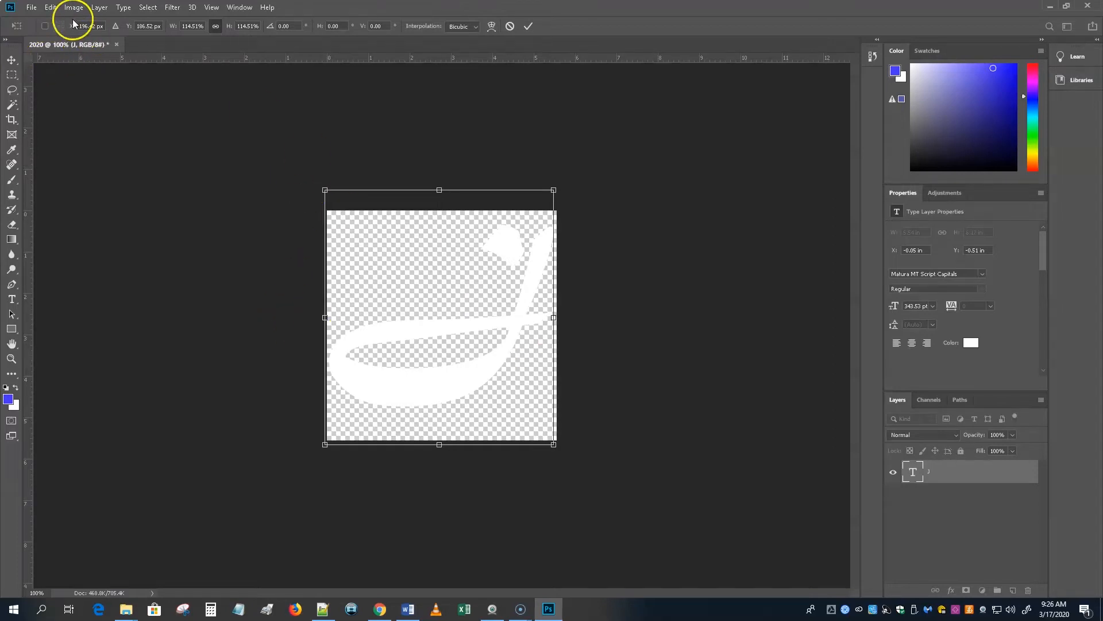
{"action": "left_click", "coordinate": [51, 7]}
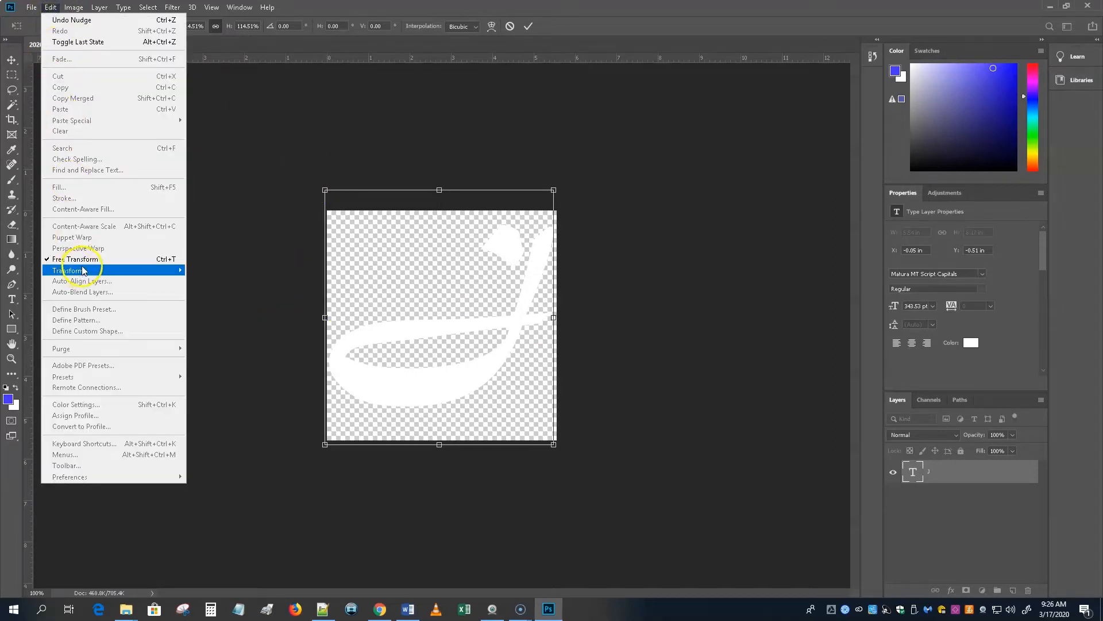
{"action": "mouse_move", "coordinate": [107, 275]}
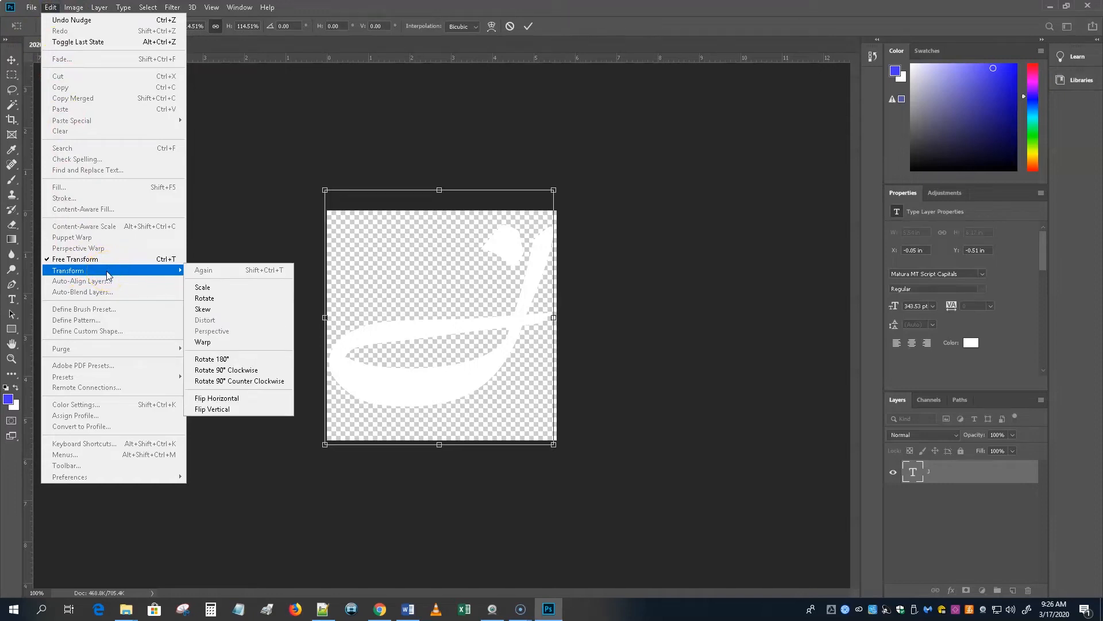
{"action": "left_click", "coordinate": [429, 217]}
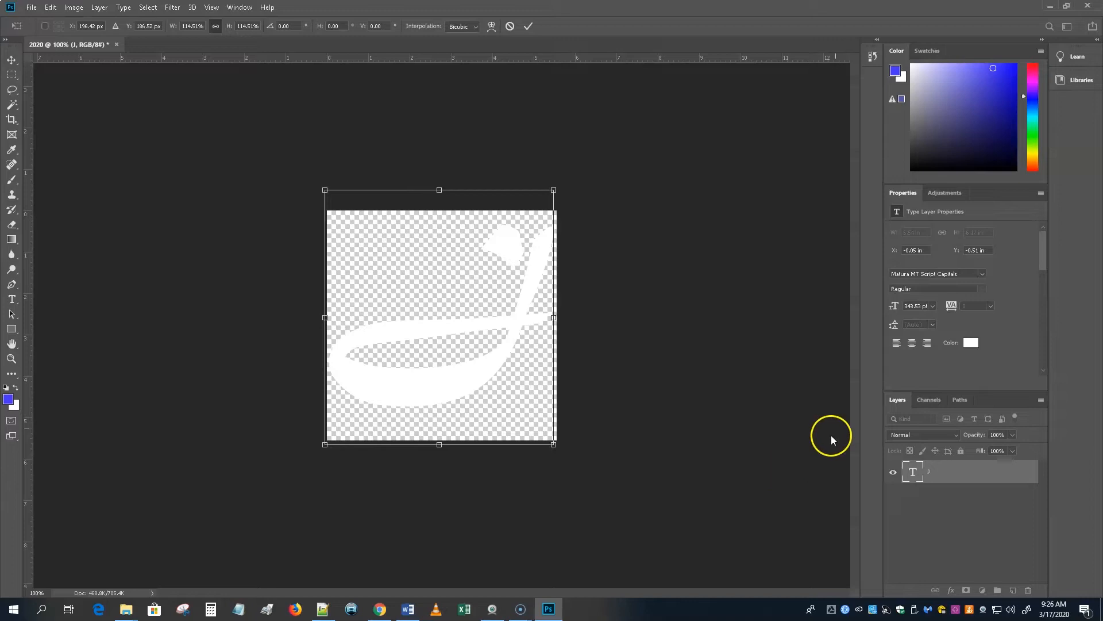
Reduce the opacity of the J text layer to 21%.
{"action": "left_click", "coordinate": [1013, 435]}
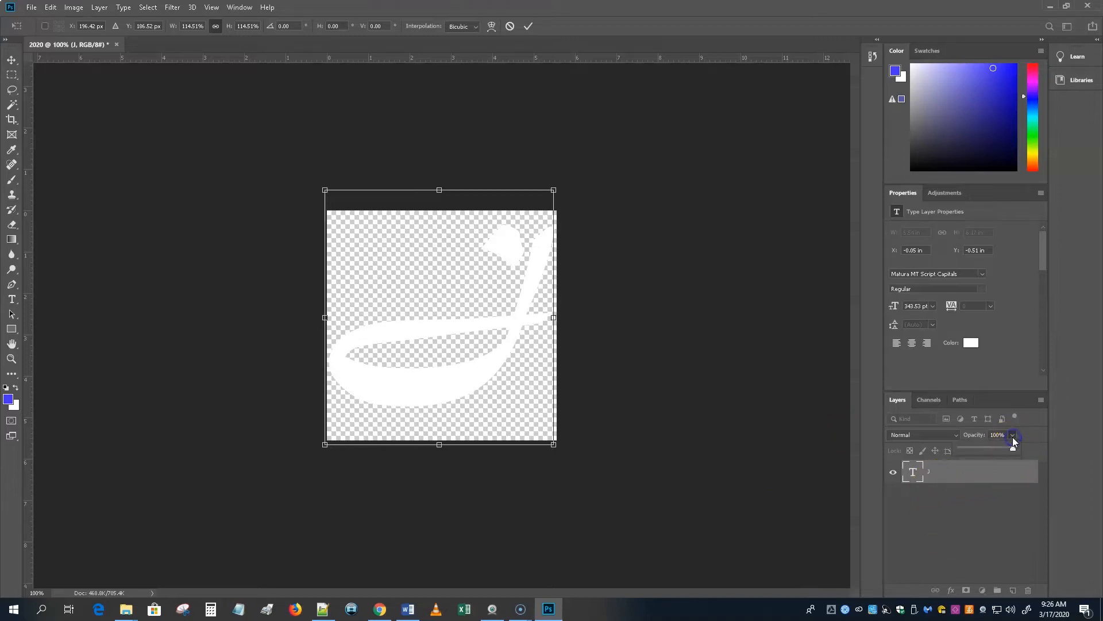
{"action": "left_click_drag", "start_coordinate": [1013, 451], "coordinate": [970, 454]}
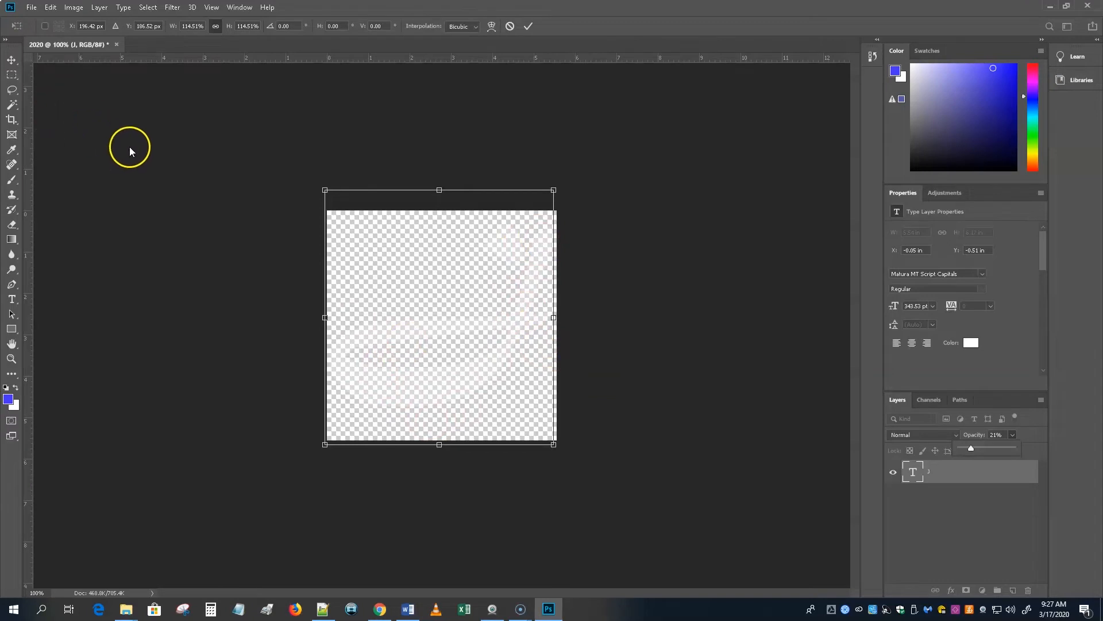
Apply the pending transformation and set up saving the image as a copy in PNG format.
{"action": "left_click", "coordinate": [31, 7]}
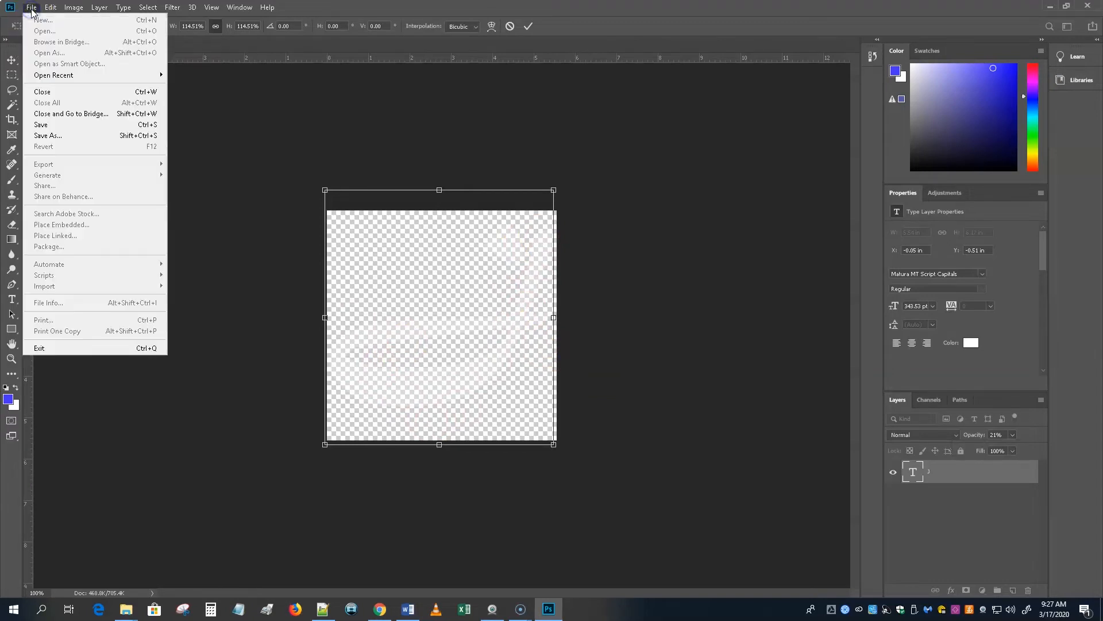
{"action": "left_click", "coordinate": [43, 134]}
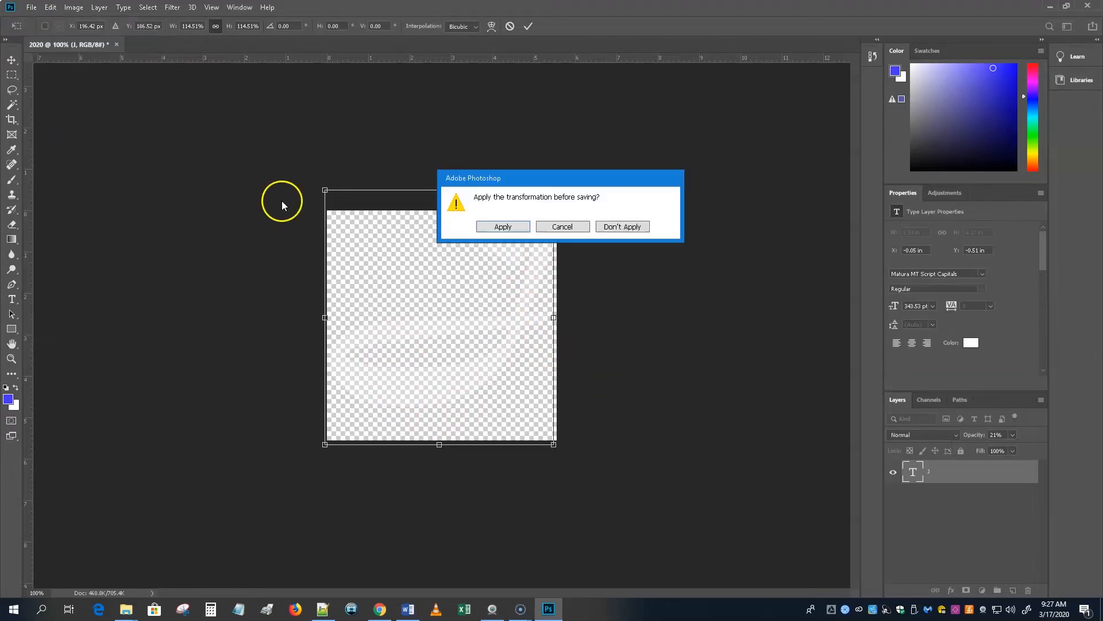
{"action": "left_click", "coordinate": [503, 227]}
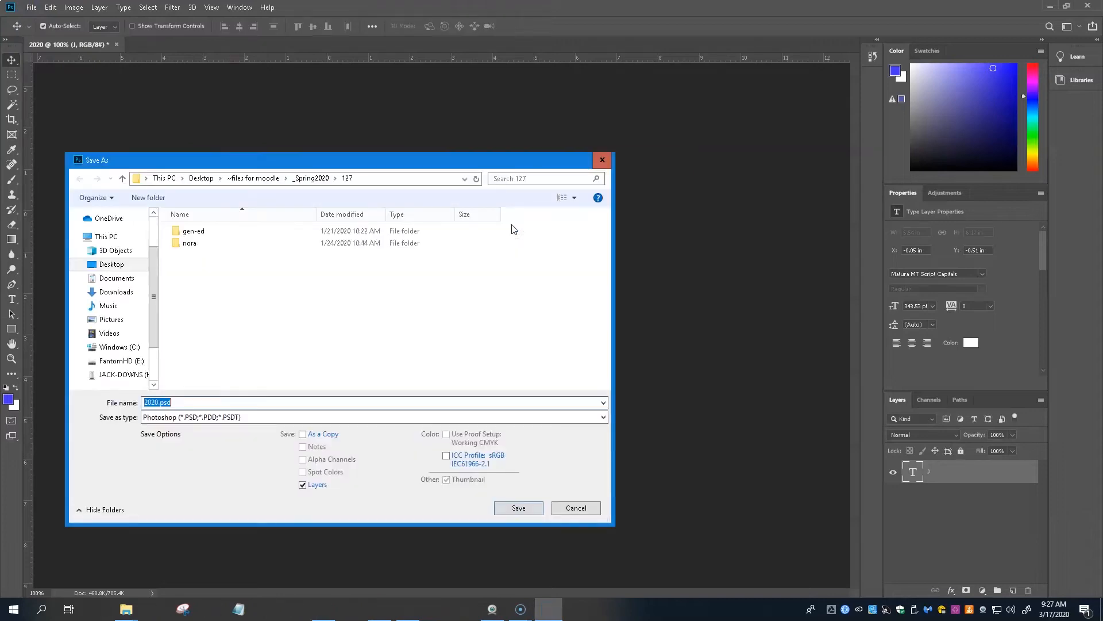
{"action": "double_click", "coordinate": [159, 403]}
{"action": "left_click", "coordinate": [187, 418]}
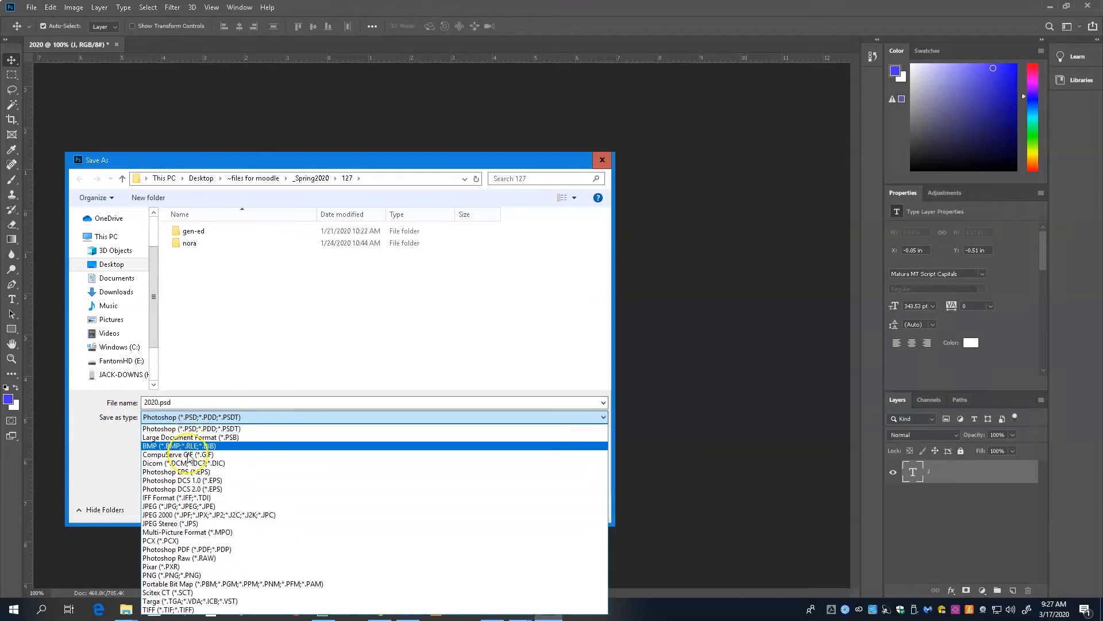
{"action": "left_click", "coordinate": [184, 576]}
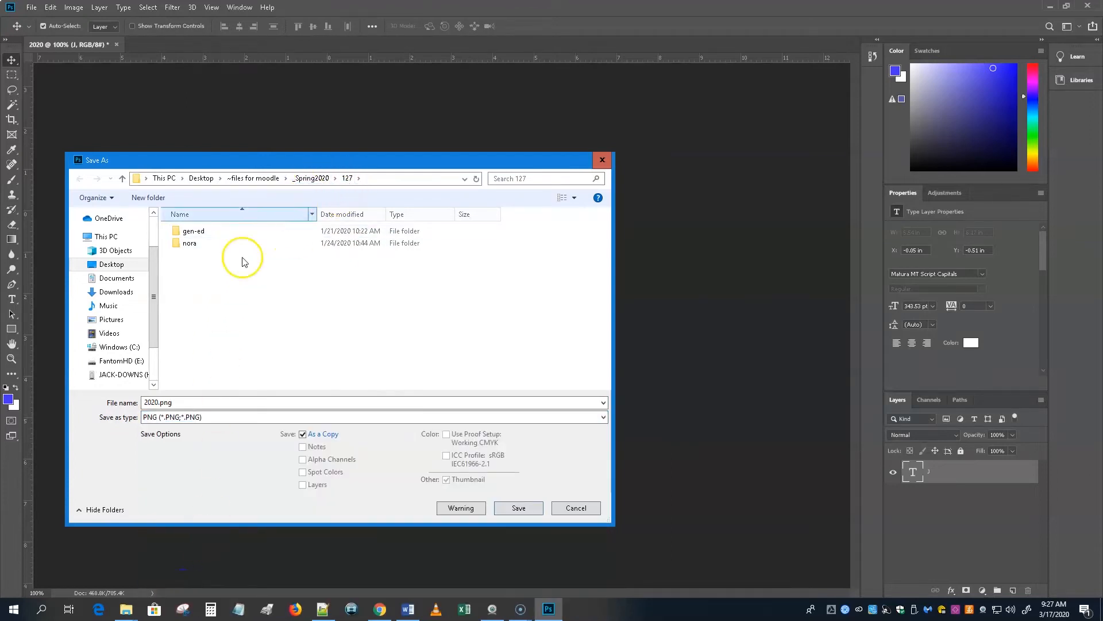
Save 2020.png in the 17-background folder under ~~~~2020-spring\317-fall-2019 on the H: drive, using the large file size option.
{"action": "left_click", "coordinate": [124, 372]}
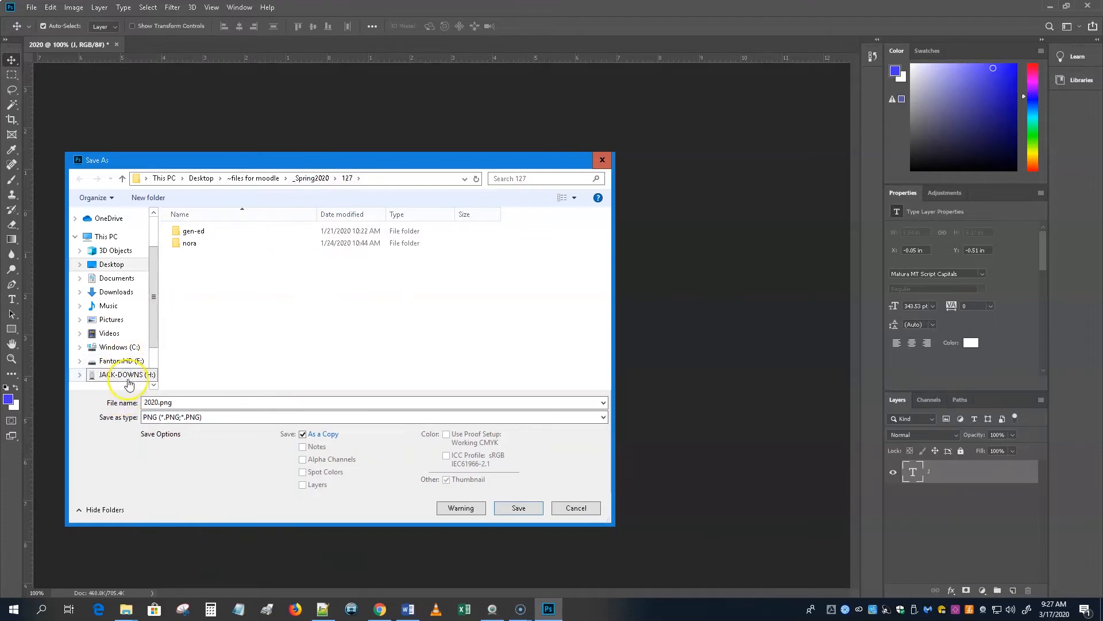
{"action": "double_click", "coordinate": [210, 230]}
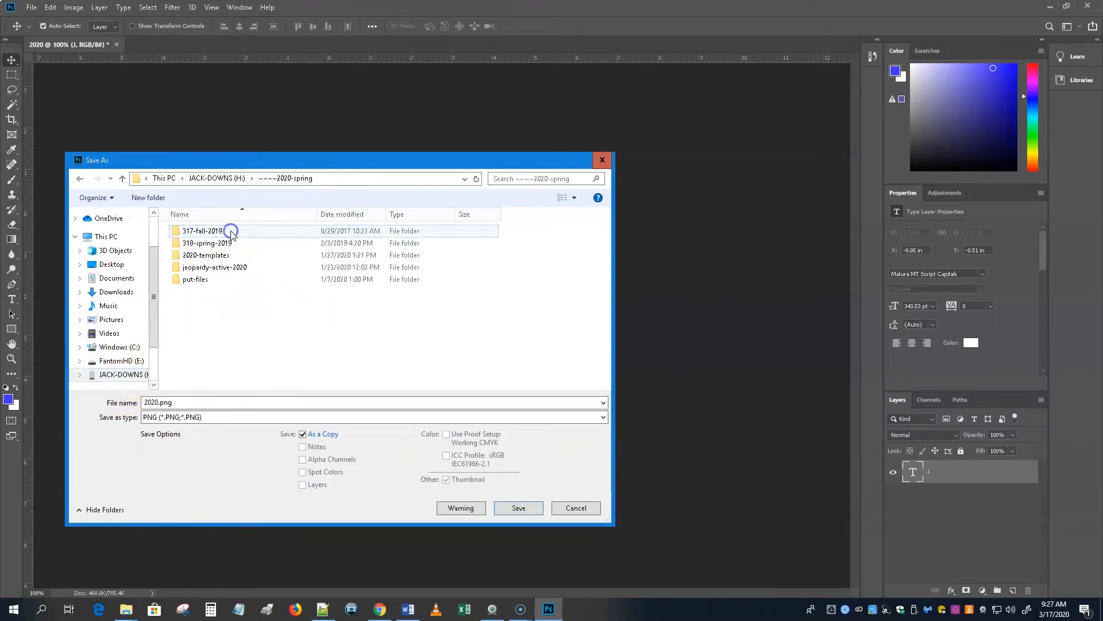
{"action": "double_click", "coordinate": [211, 230]}
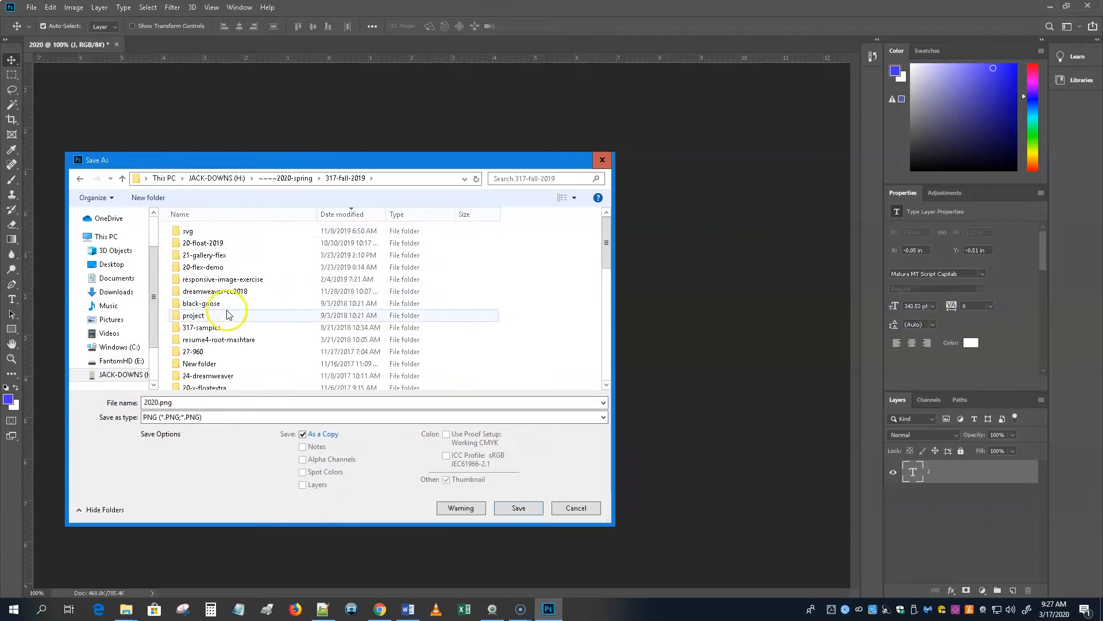
{"action": "scroll", "coordinate": [229, 316], "scroll_direction": "down", "scroll_amount": 3}
{"action": "scroll", "coordinate": [228, 316], "scroll_direction": "down", "scroll_amount": 2}
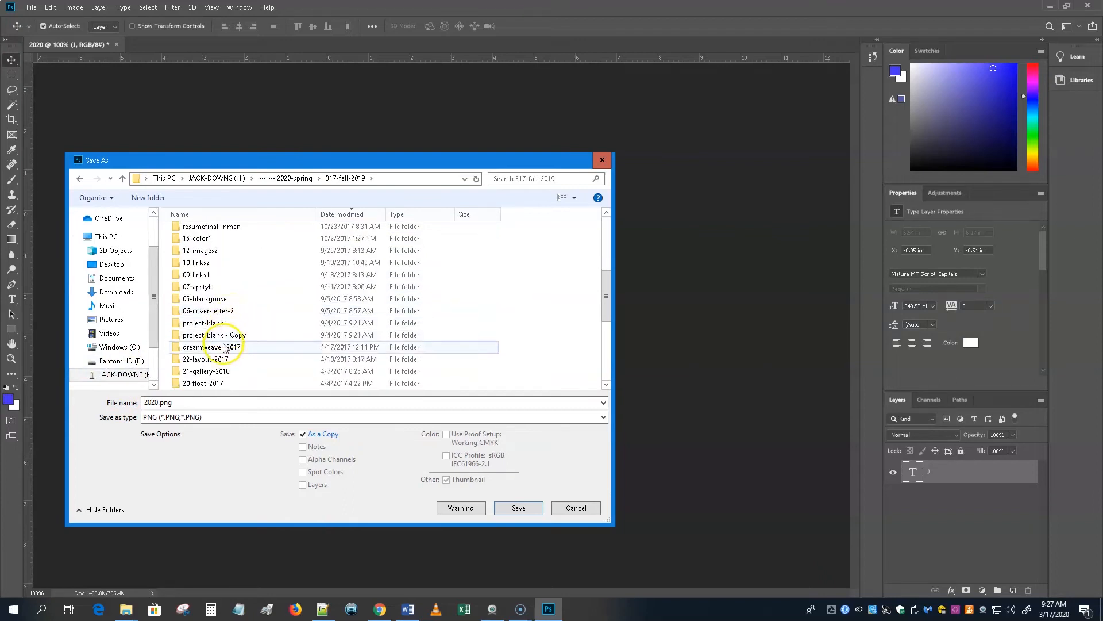
{"action": "scroll", "coordinate": [202, 302], "scroll_direction": "down", "scroll_amount": 1}
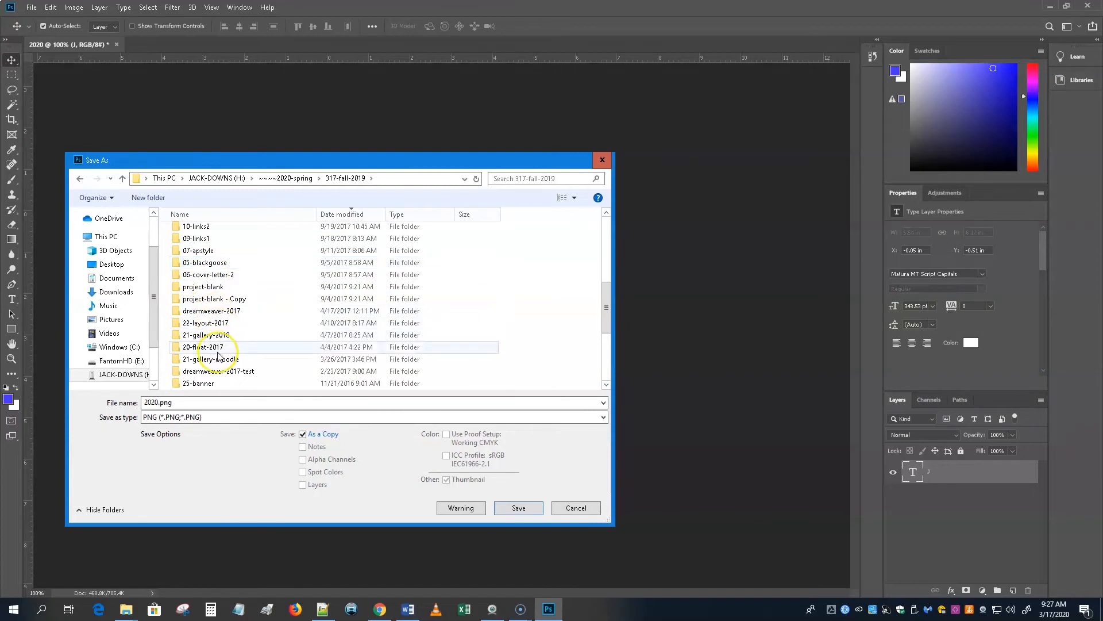
{"action": "scroll", "coordinate": [218, 354], "scroll_direction": "down", "scroll_amount": 1}
{"action": "left_click", "coordinate": [212, 372]}
{"action": "double_click", "coordinate": [212, 372]}
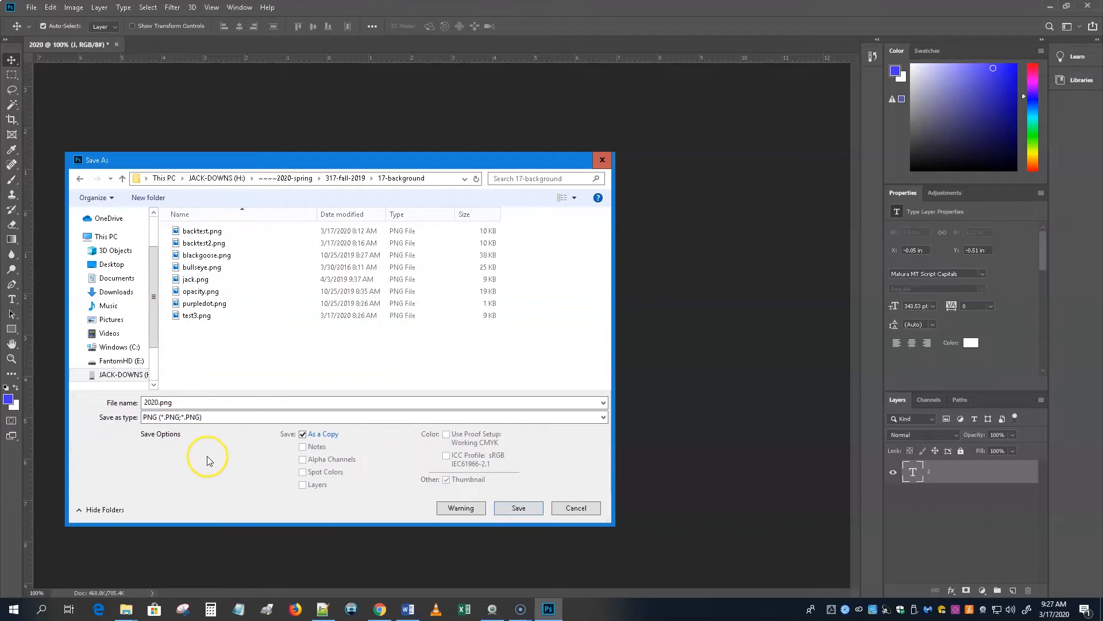
{"action": "left_click", "coordinate": [521, 509]}
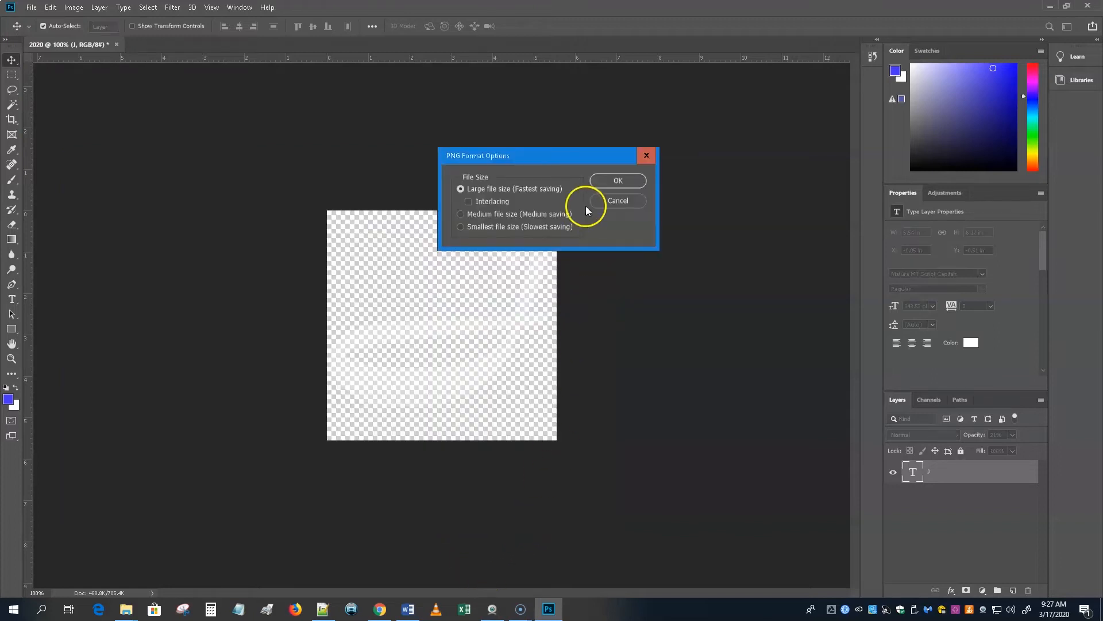
{"action": "left_click", "coordinate": [615, 181]}
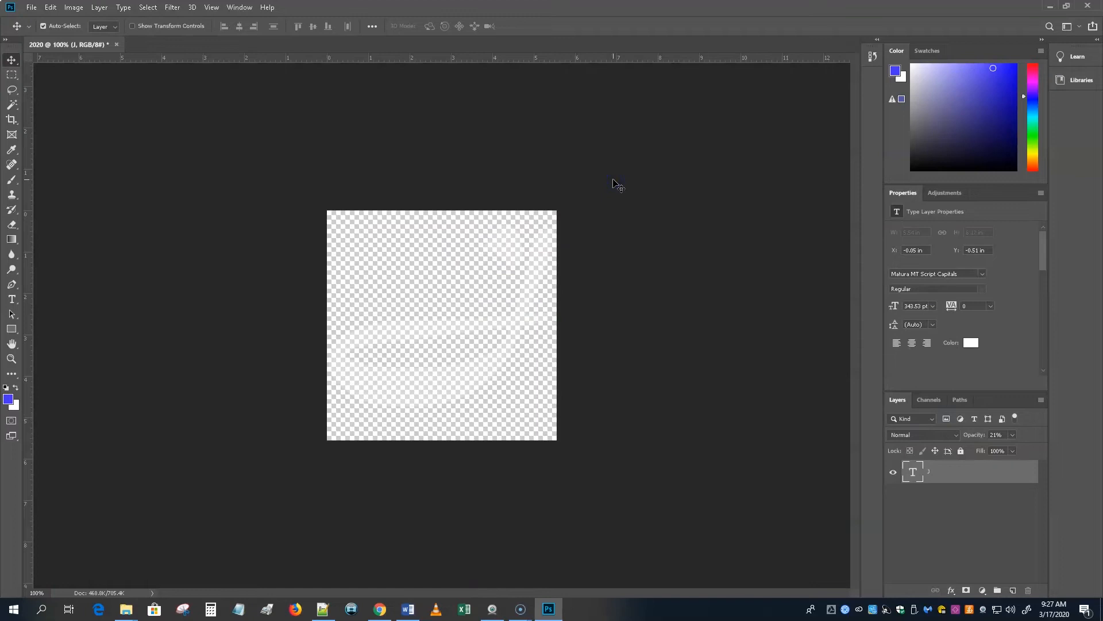
Switch to Notepad++, change the body rule's background image in 2020-spring.html to 2020.png and save the file.
{"action": "left_click", "coordinate": [1052, 6]}
{"action": "left_click", "coordinate": [543, 327]}
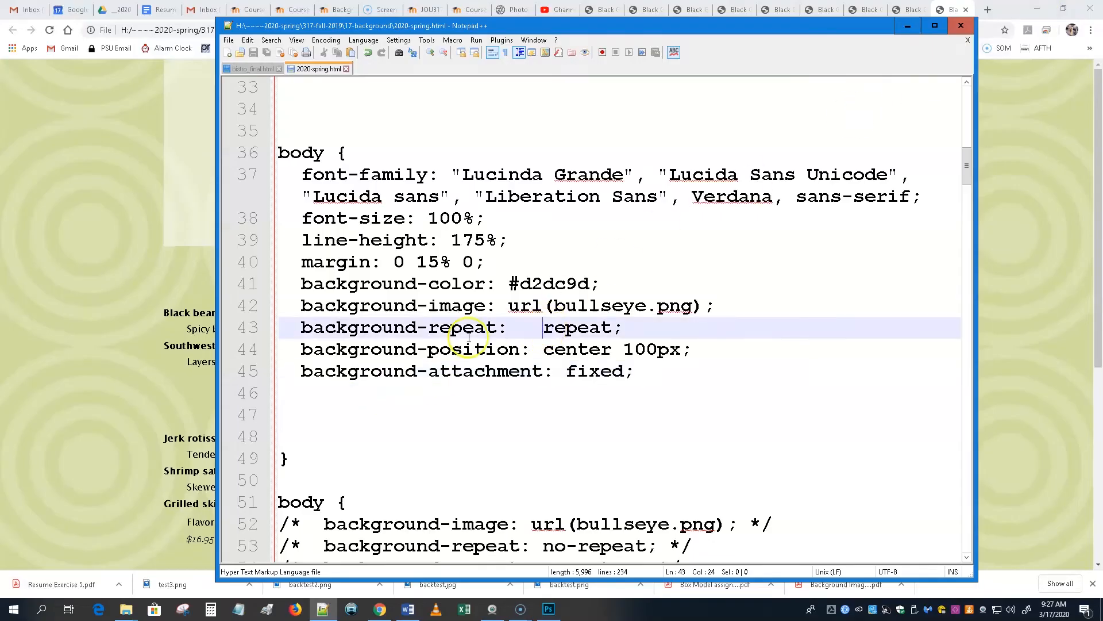
{"action": "left_click", "coordinate": [578, 306]}
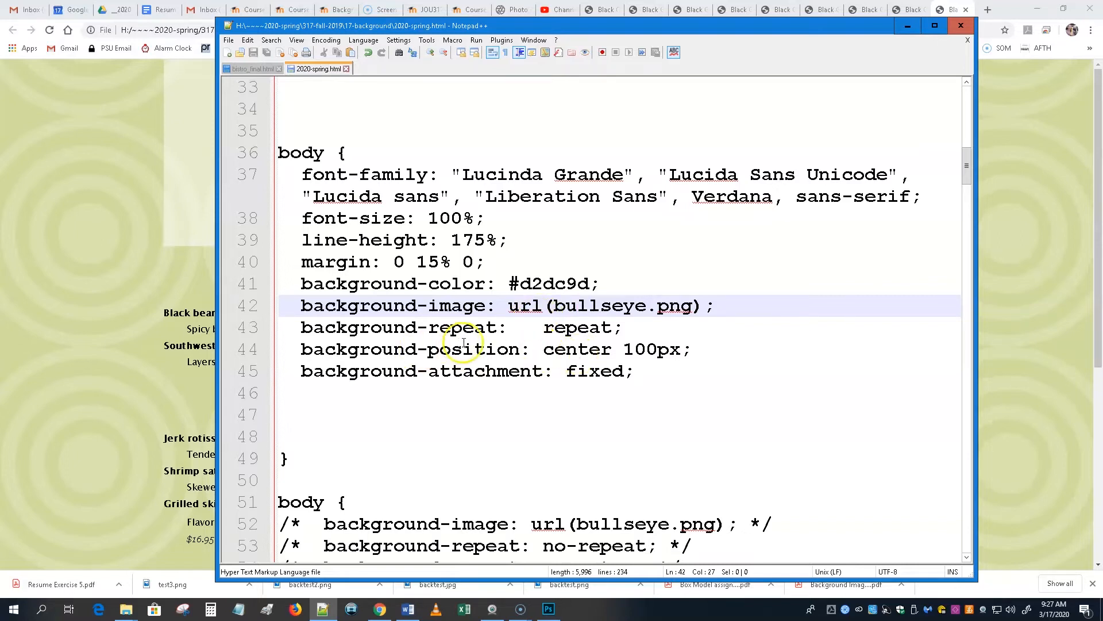
{"action": "left_click", "coordinate": [566, 329]}
{"action": "left_click", "coordinate": [601, 351]}
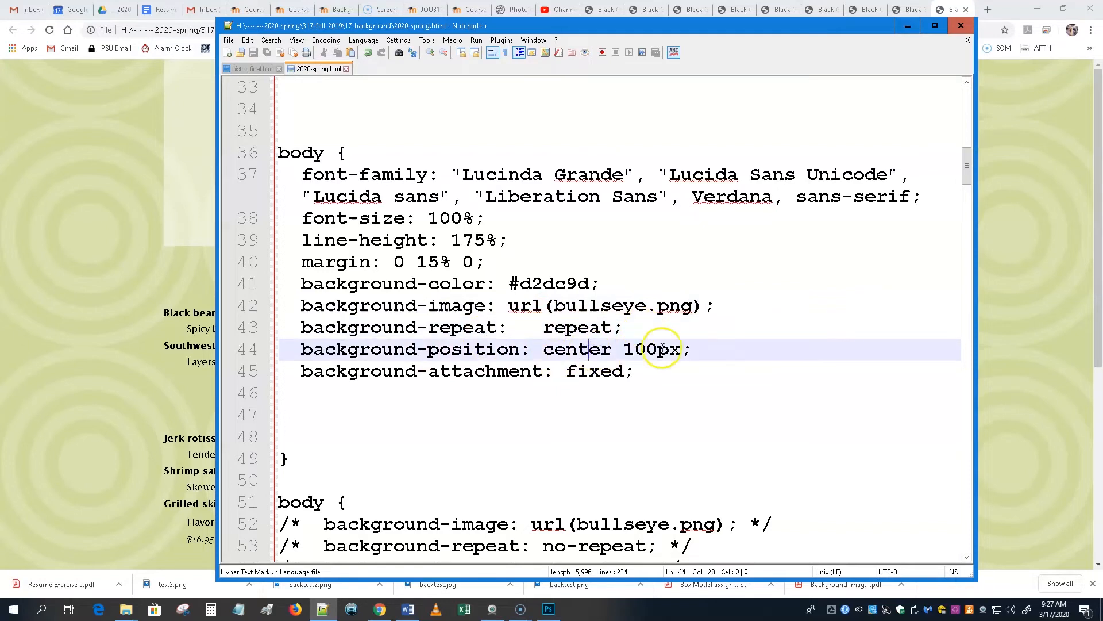
{"action": "left_click", "coordinate": [600, 377]}
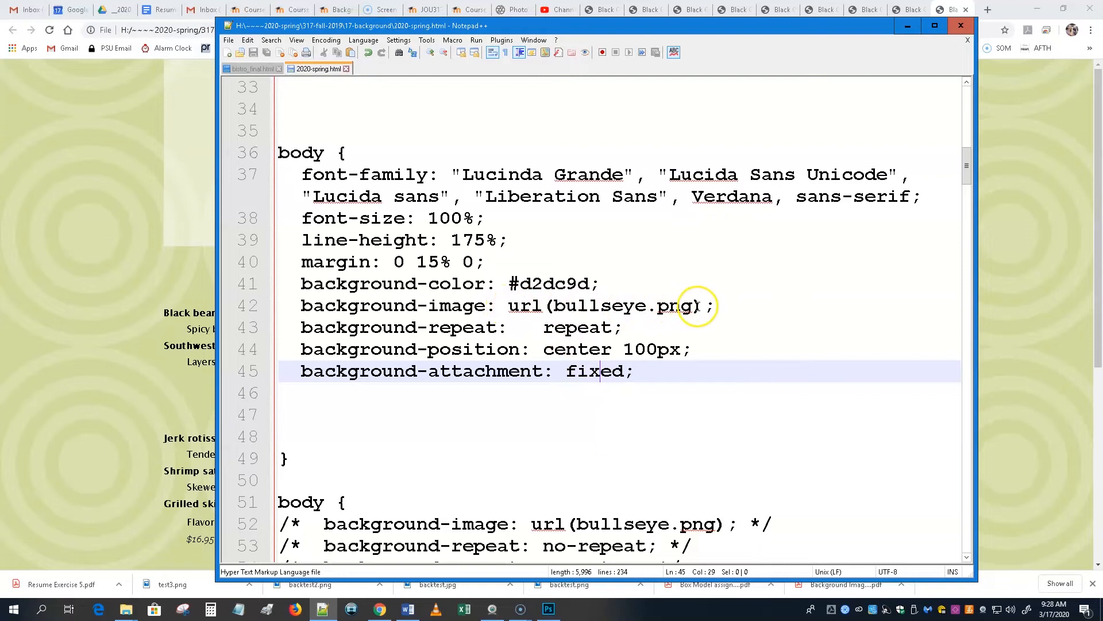
{"action": "left_click_drag", "start_coordinate": [647, 306], "coordinate": [548, 306]}
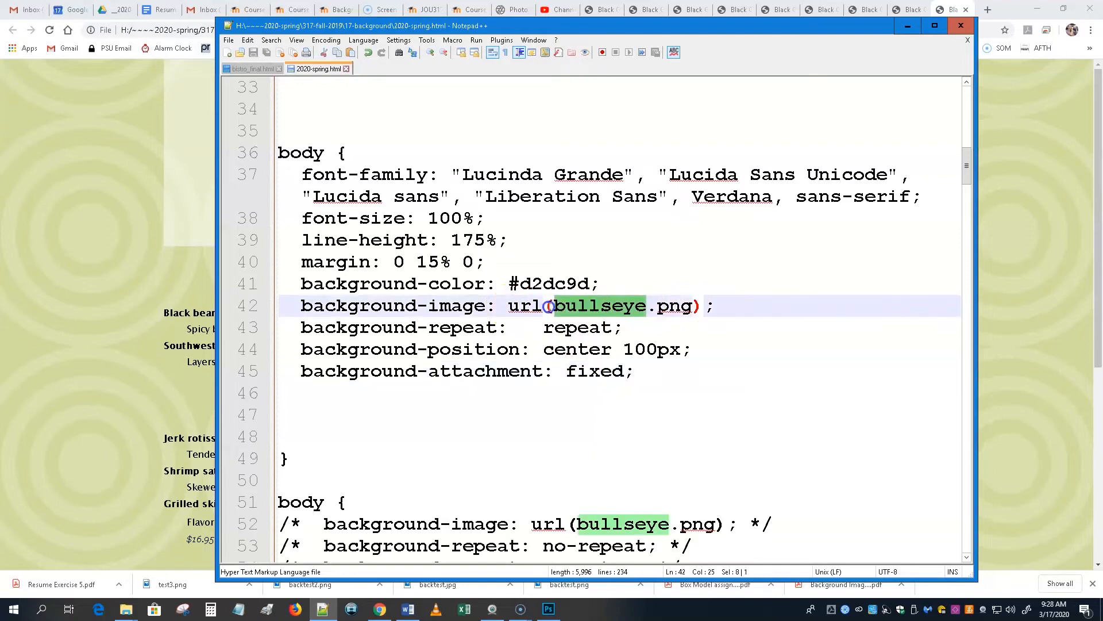
{"action": "type", "text": "2020"}
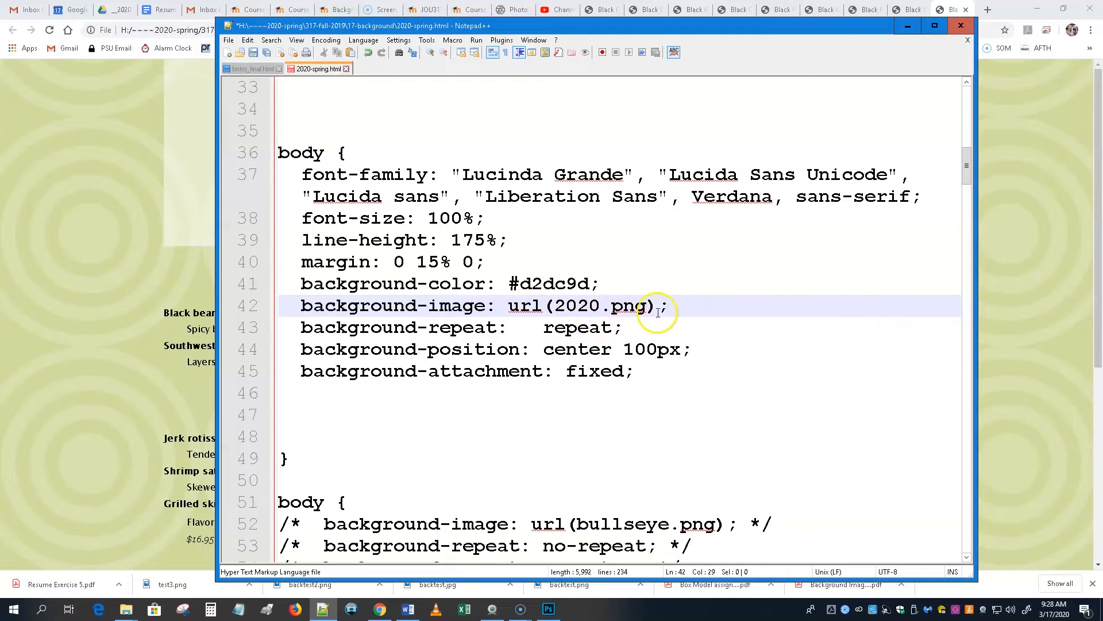
{"action": "key", "text": "ctrl+s"}
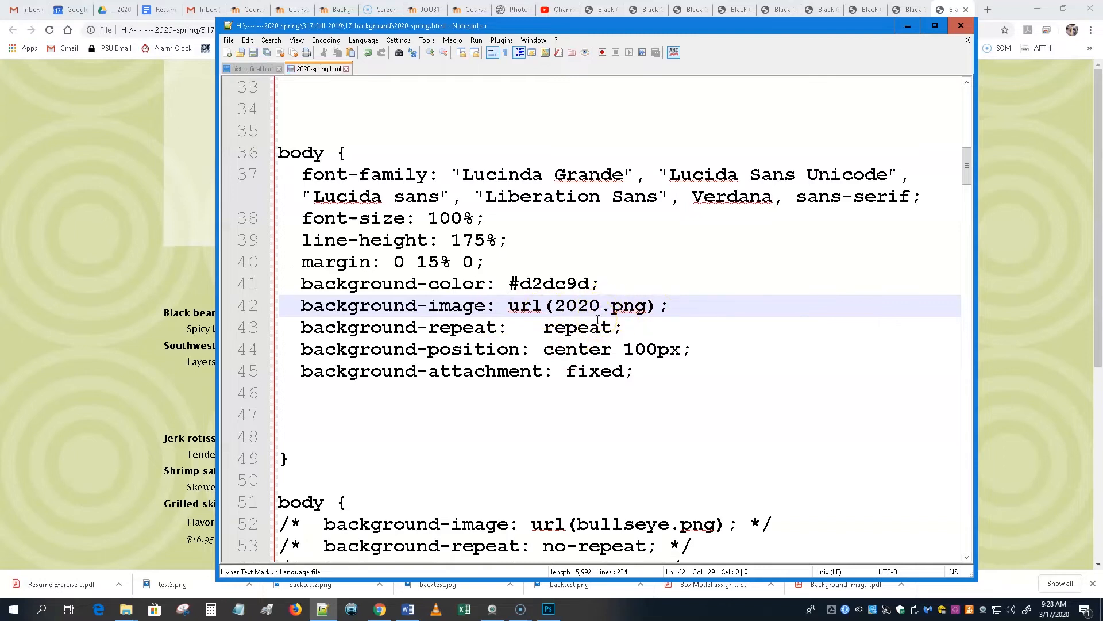
Preview 2020-spring.html in Chrome and check the background image over the length of the page.
{"action": "left_click", "coordinate": [476, 40]}
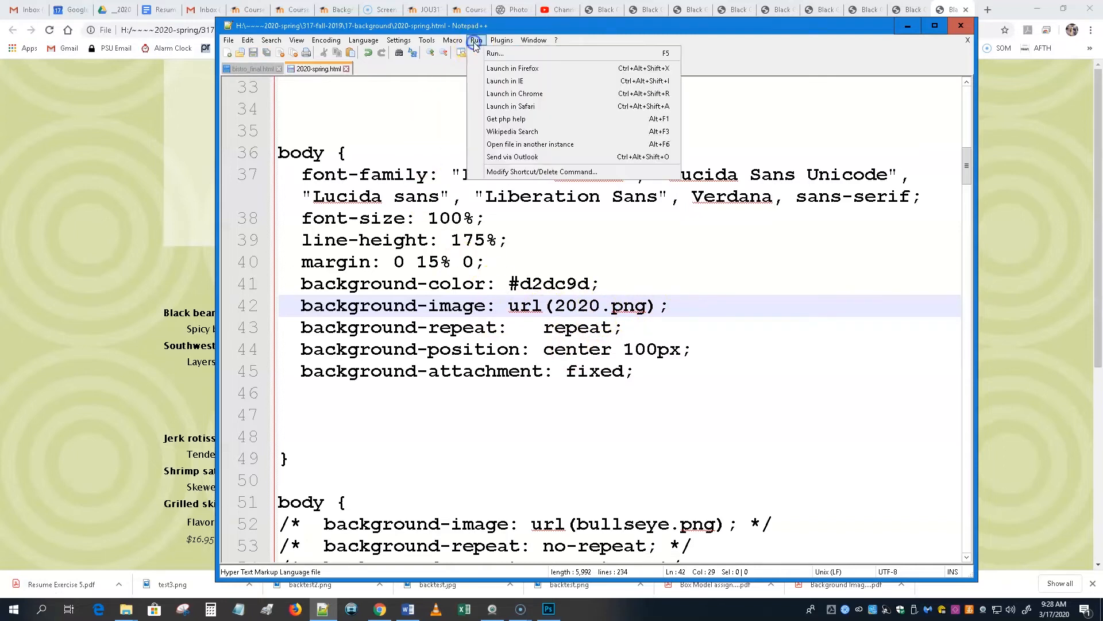
{"action": "left_click", "coordinate": [502, 95]}
{"action": "scroll", "coordinate": [489, 351], "scroll_direction": "down", "scroll_amount": 6}
{"action": "scroll", "coordinate": [488, 350], "scroll_direction": "up", "scroll_amount": 6}
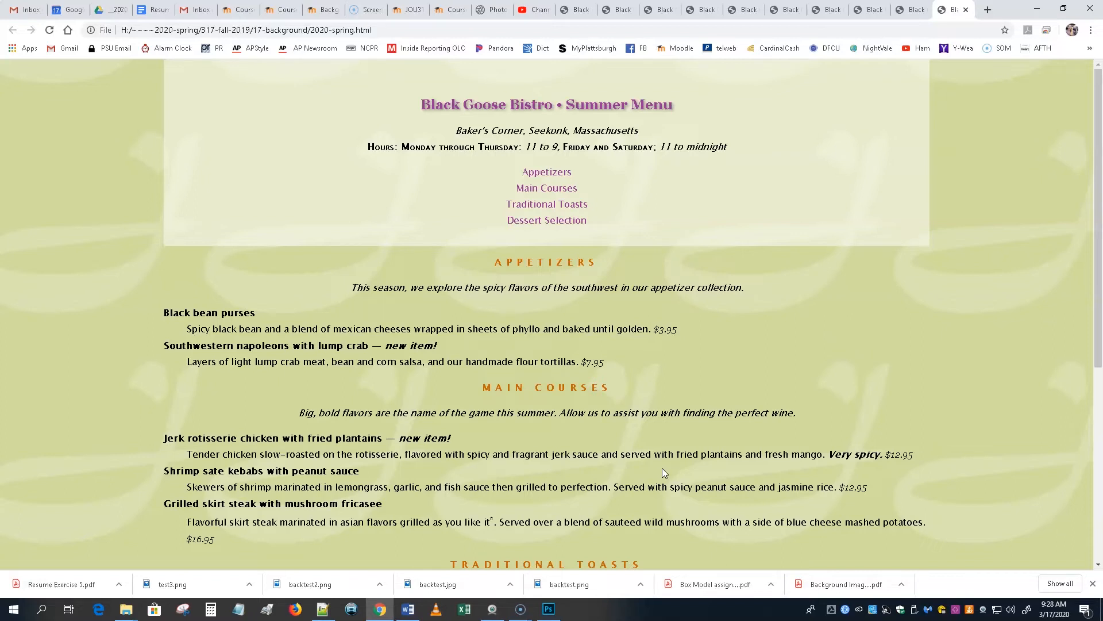
Open the Background Image Exercise PDF in the browser and read through to the extra credit instructions.
{"action": "left_click", "coordinate": [562, 610]}
{"action": "left_click", "coordinate": [281, 10]}
{"action": "left_click", "coordinate": [327, 11]}
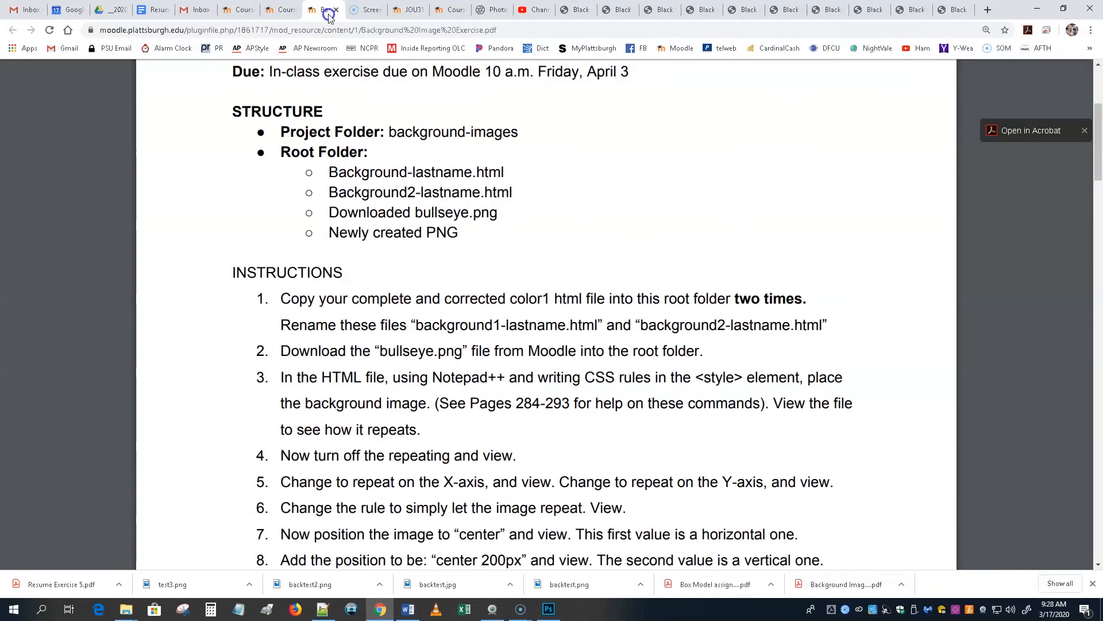
{"action": "scroll", "coordinate": [690, 445], "scroll_direction": "down", "scroll_amount": 10}
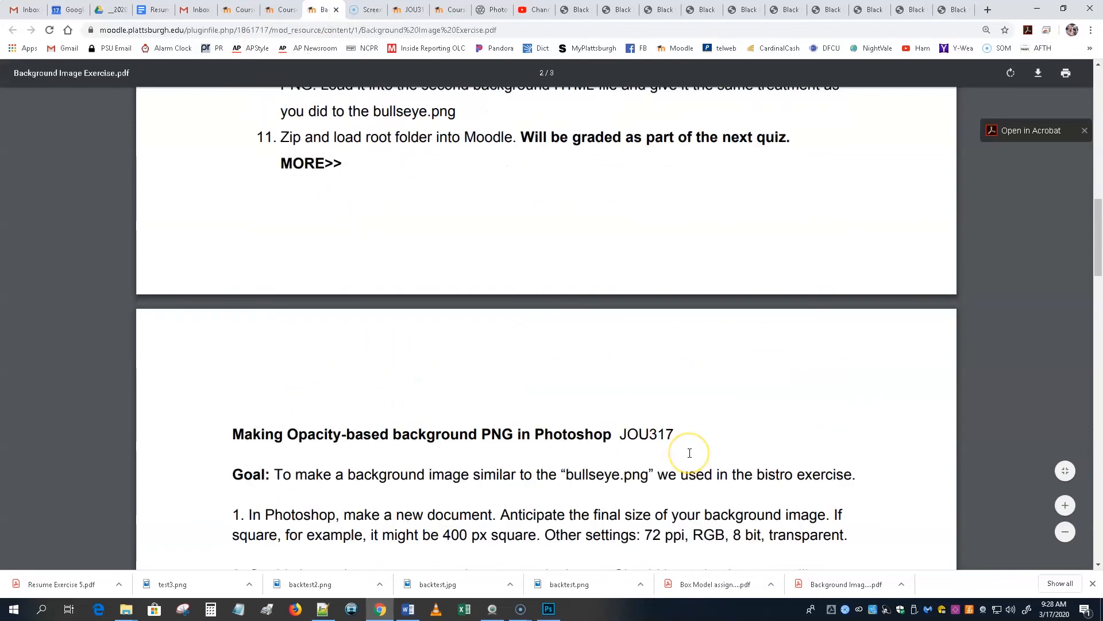
{"action": "scroll", "coordinate": [690, 453], "scroll_direction": "down", "scroll_amount": 4}
{"action": "scroll", "coordinate": [689, 452], "scroll_direction": "down", "scroll_amount": 10}
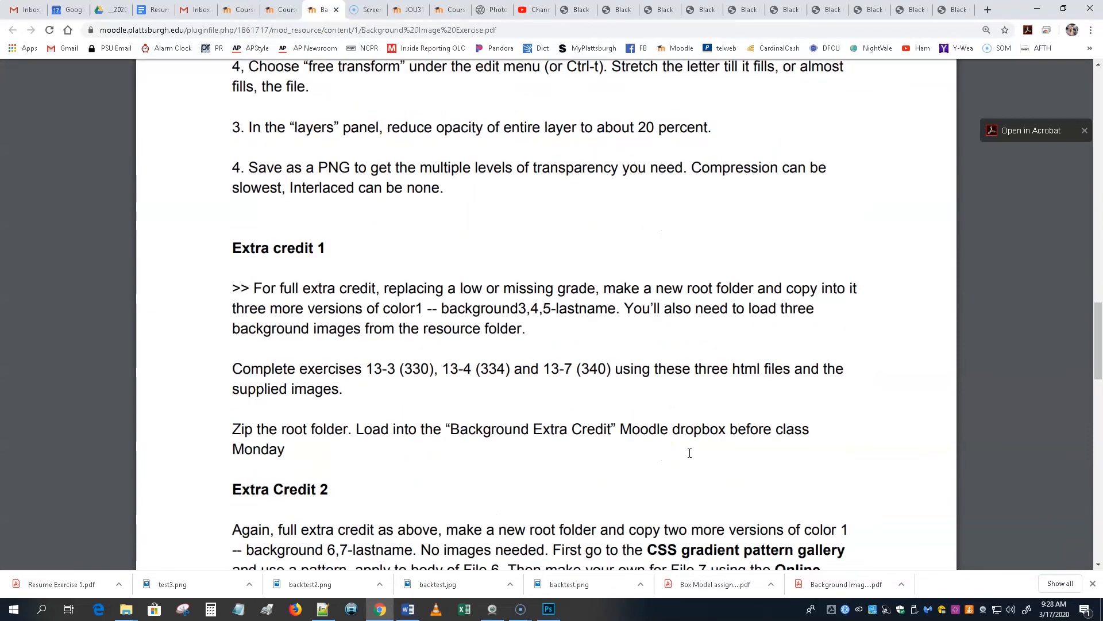
{"action": "left_click", "coordinate": [520, 310]}
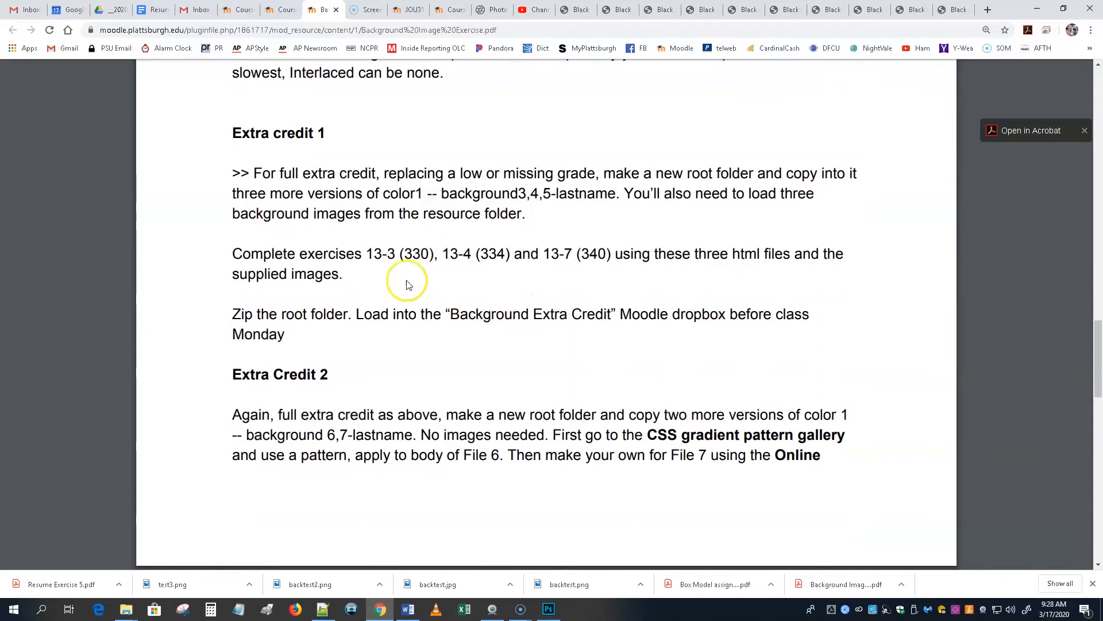